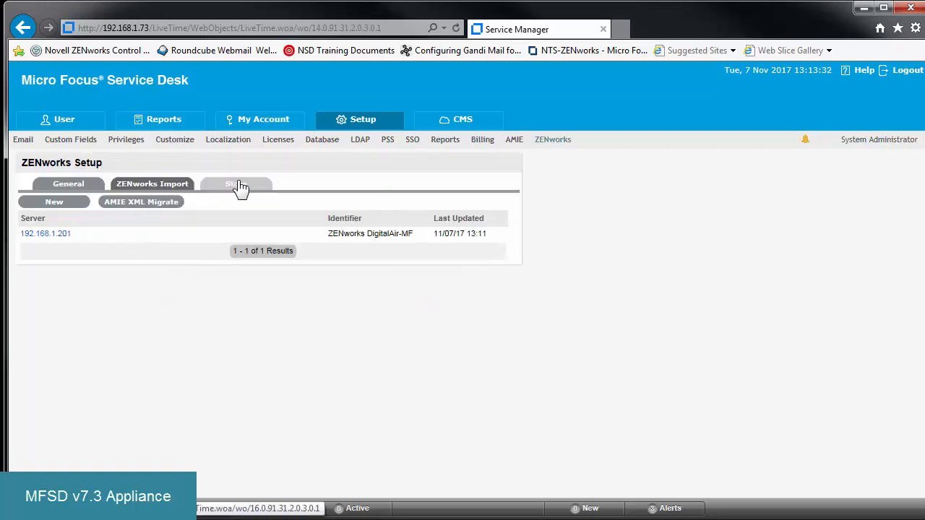
- Check the ZENworks Store settings and log out of Micro Focus Service Desk
left_click(242, 187)
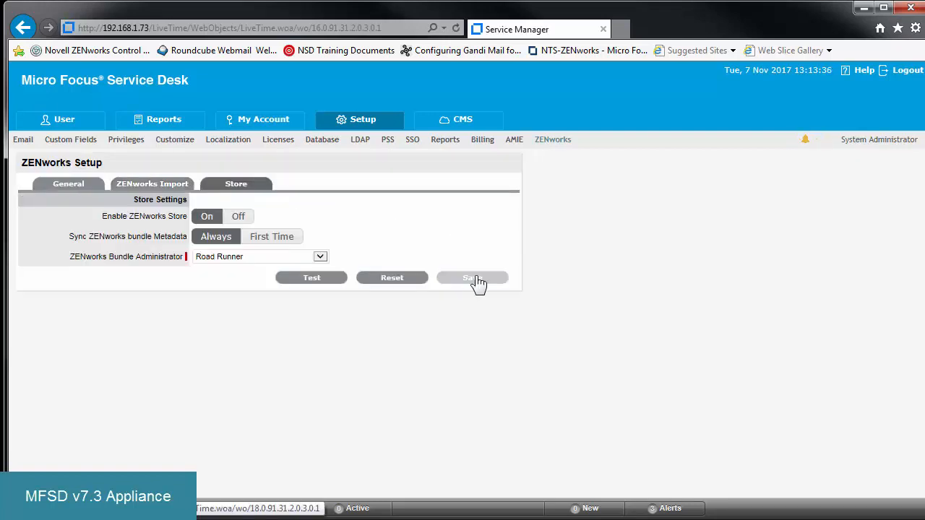
left_click(908, 71)
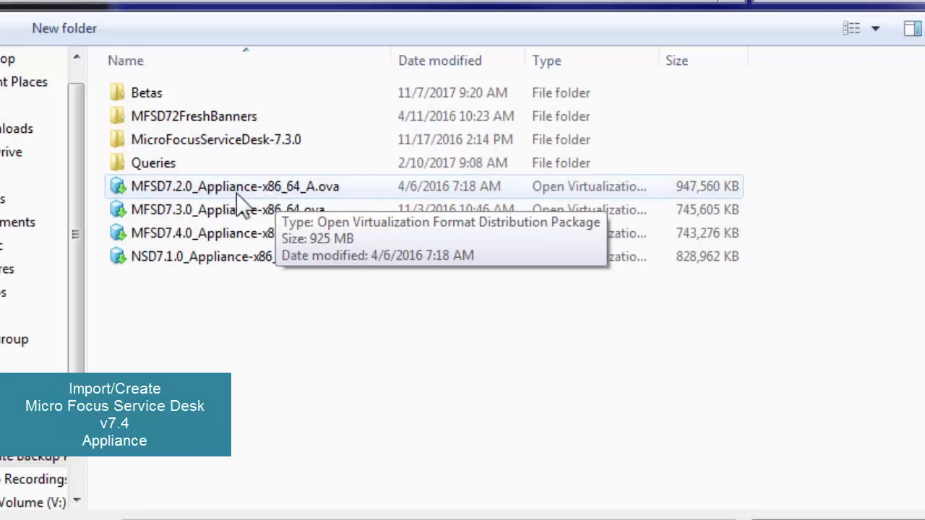
- Import the MFSD7.4.0 appliance OVA file as a new virtual machine named MFSD7.4.0
left_click(161, 232)
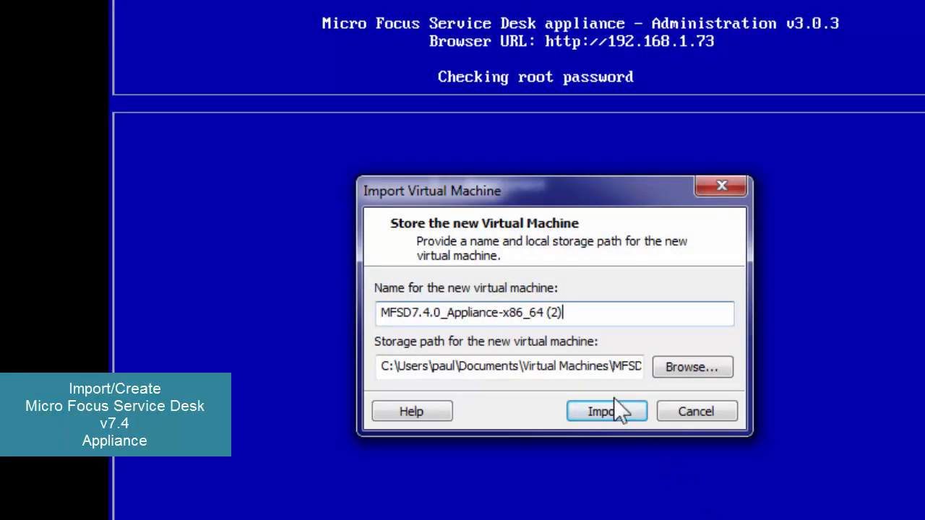
left_click_drag(563, 313, 449, 312)
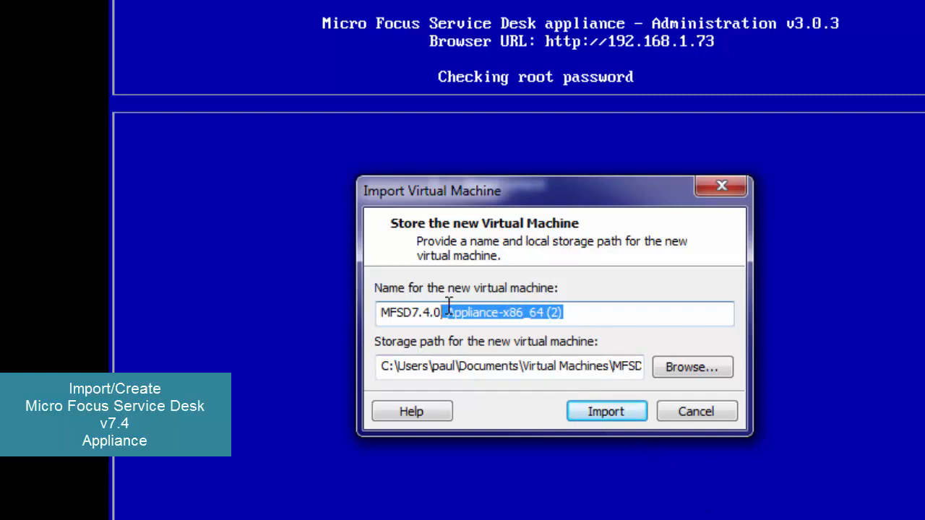
key("BackSpace")
left_click(599, 421)
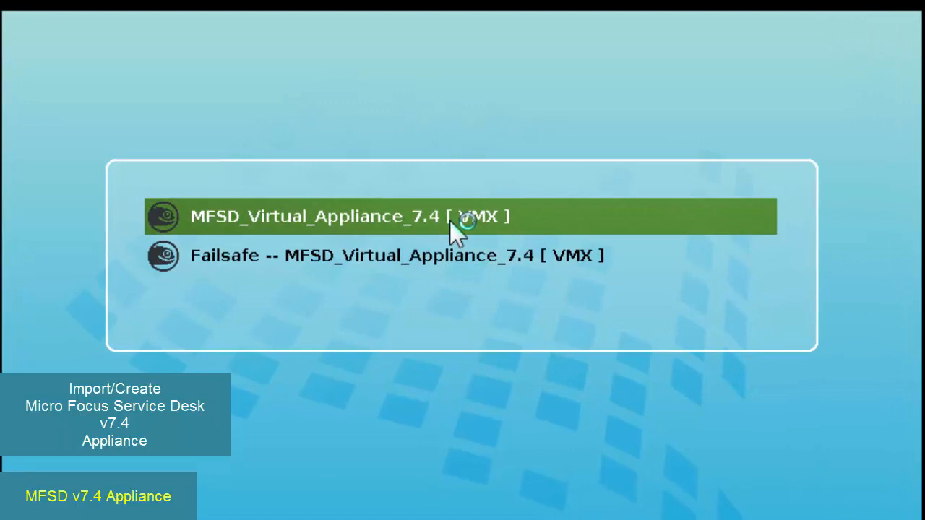
- Boot MFSD_Virtual_Appliance_7.4 and accept both the Micro Focus Service Desk and the SUSE license agreements
left_click(449, 220)
key("Return")
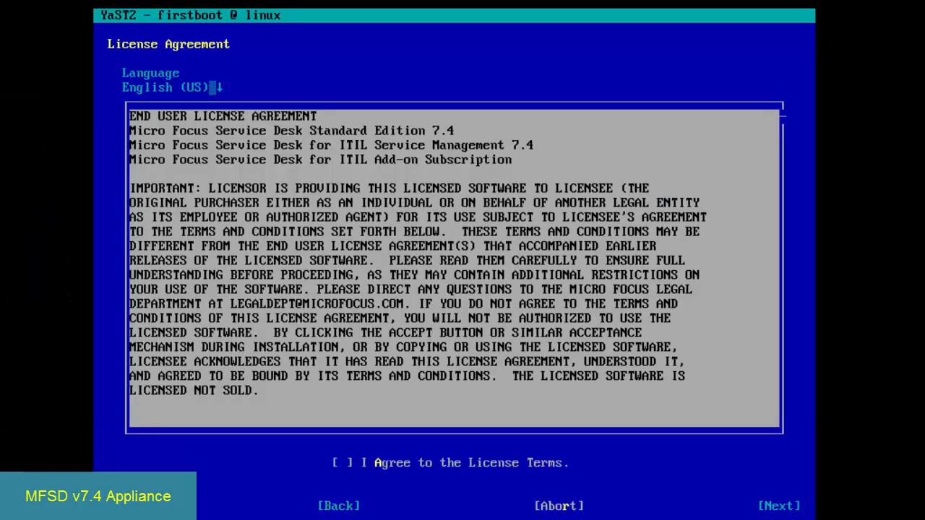
key("alt+a")
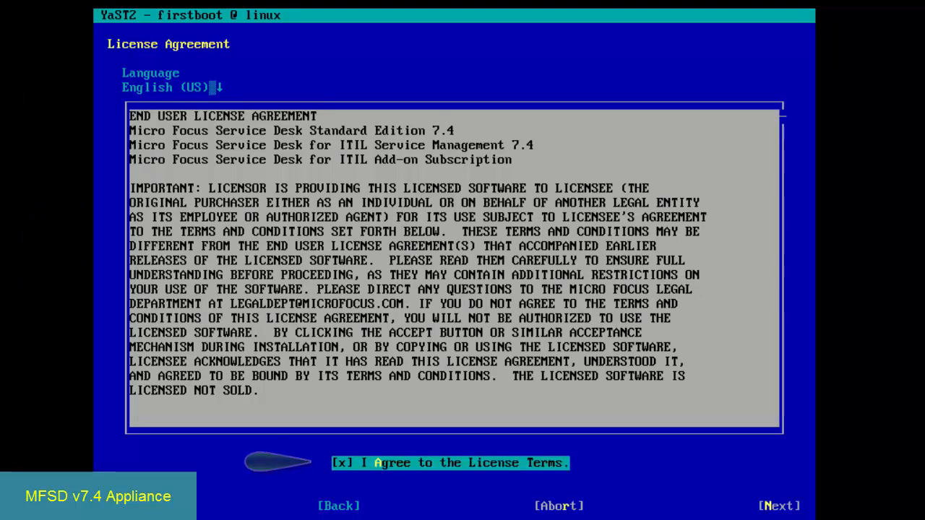
key("alt+n")
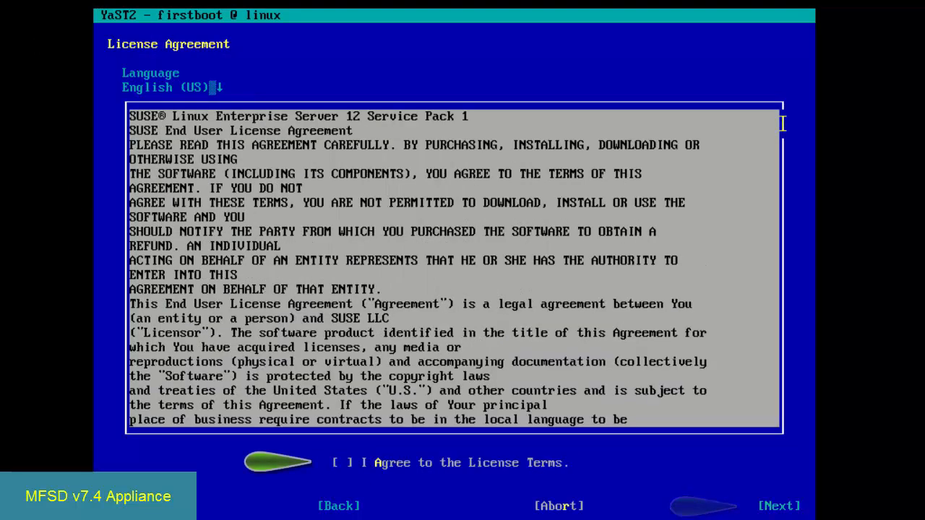
key("alt+a")
key("alt+n")
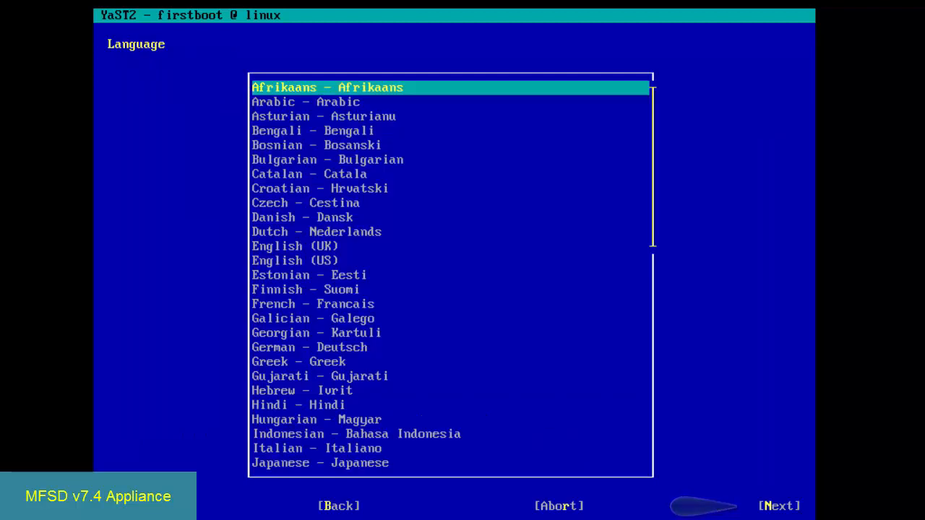
- Choose English (US) as the system language and accept the English (US) keyboard layout
key("Down")
key("Down")
key("Down")
key("Down")
key("Down")
key("Down")
key("Down")
key("Down")
key("Down")
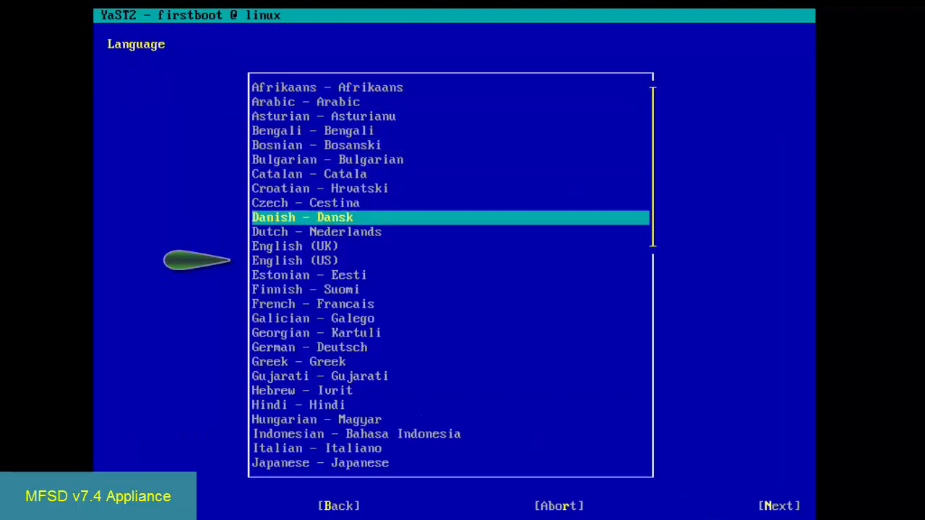
key("Down")
key("Down")
key("Down")
key("Down")
key("Up")
key("alt+n")
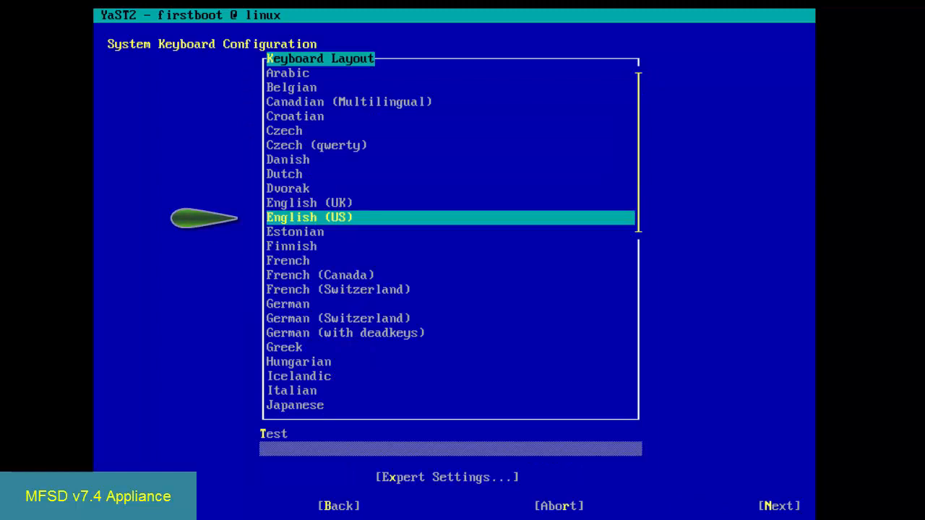
key("alt+n")
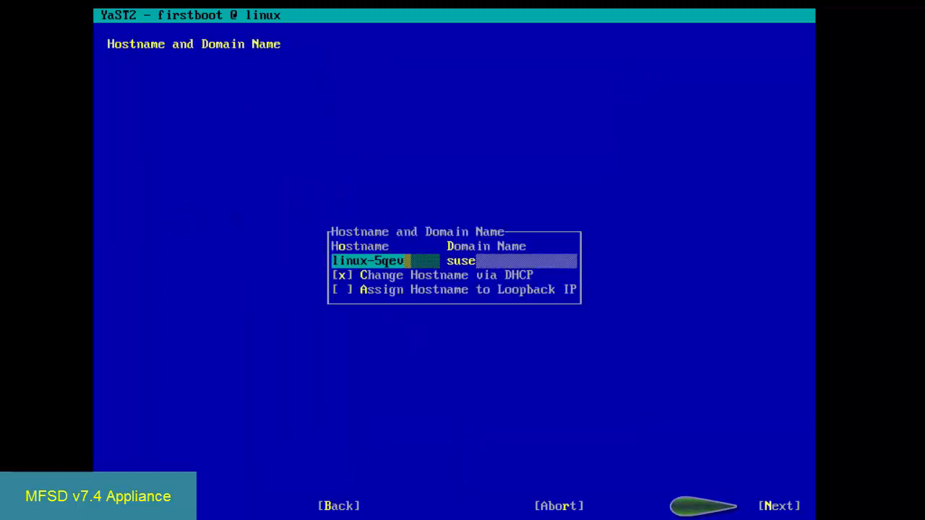
- Replace the default hostname with MFSDv74
key("BackSpace")
key("BackSpace")
key("BackSpace")
key("BackSpace")
key("BackSpace")
key("BackSpace")
key("BackSpace")
key("BackSpace")
key("BackSpace")
key("BackSpace")
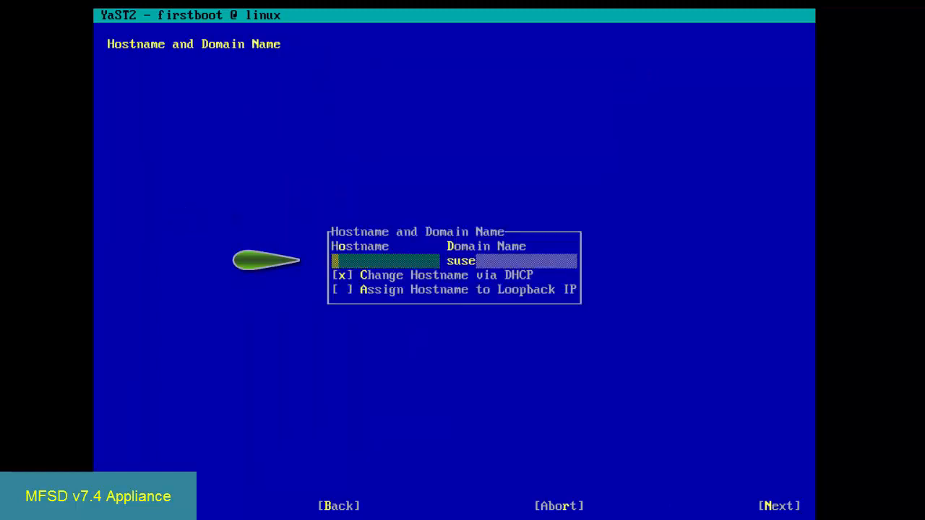
type("MFSD")
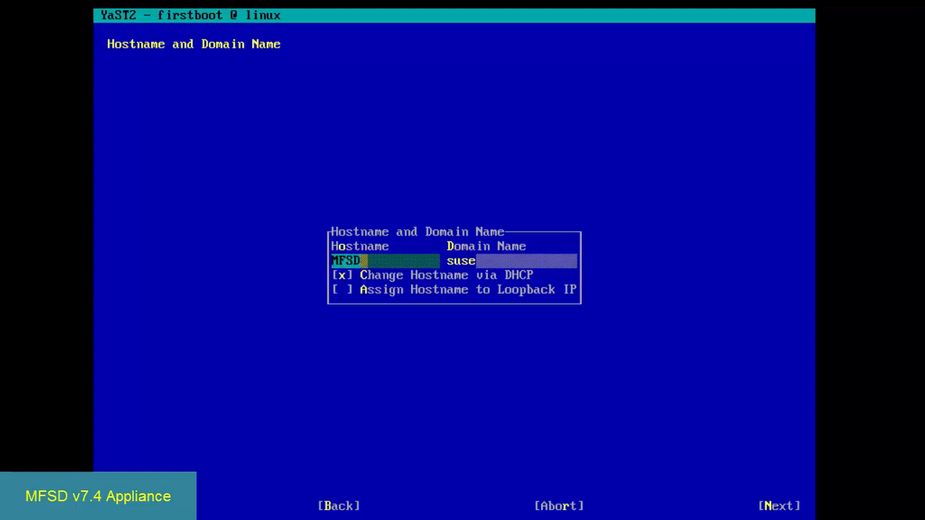
type("v74")
key("Tab")
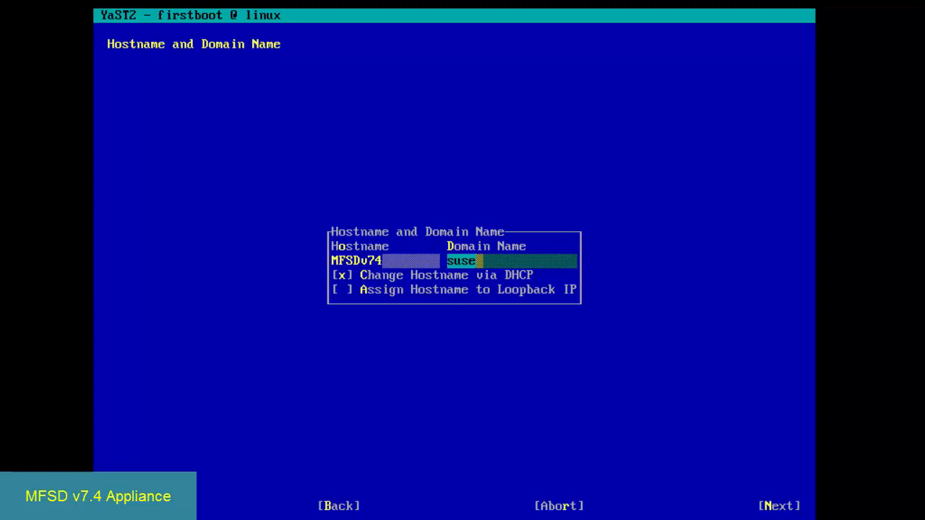
- Set the domain name to DigitalAir.com and continue to the network setup
key("BackSpace")
key("BackSpace")
key("BackSpace")
key("BackSpace")
type("Digitr")
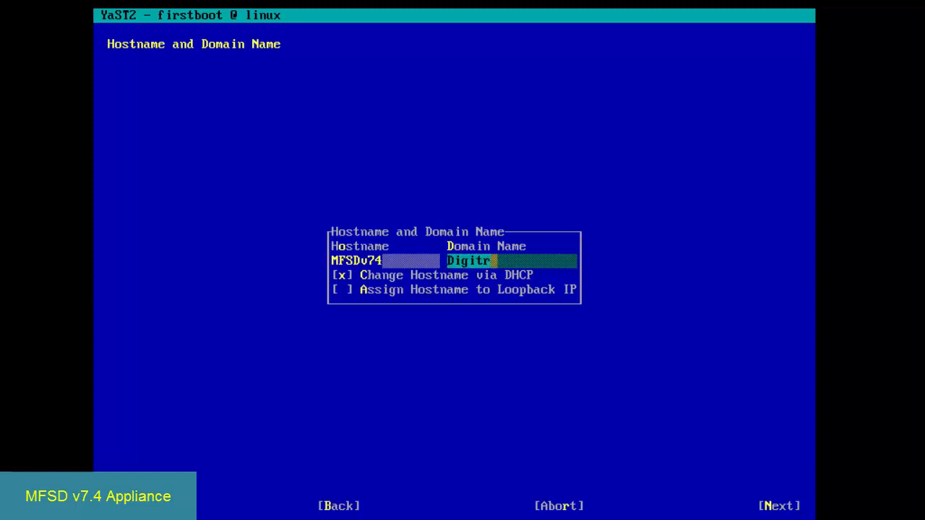
key("BackSpace")
type("alAir")
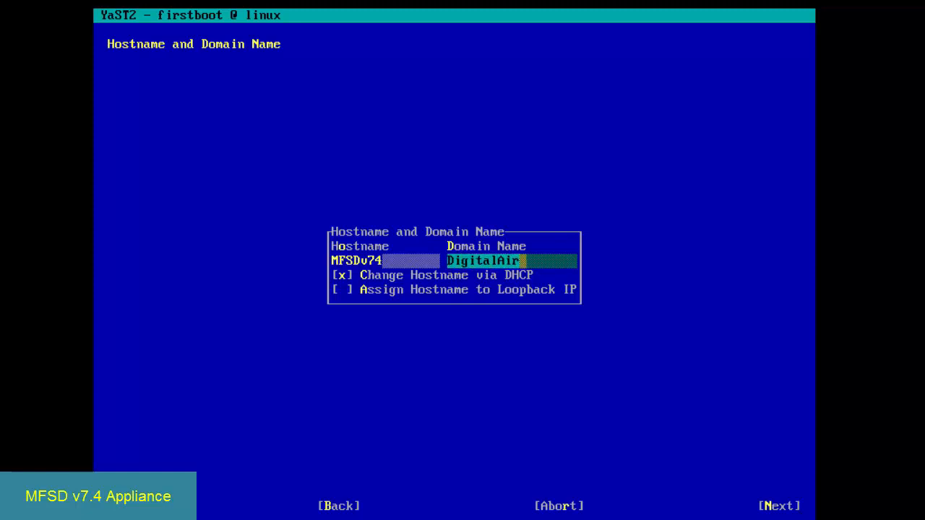
type(".com")
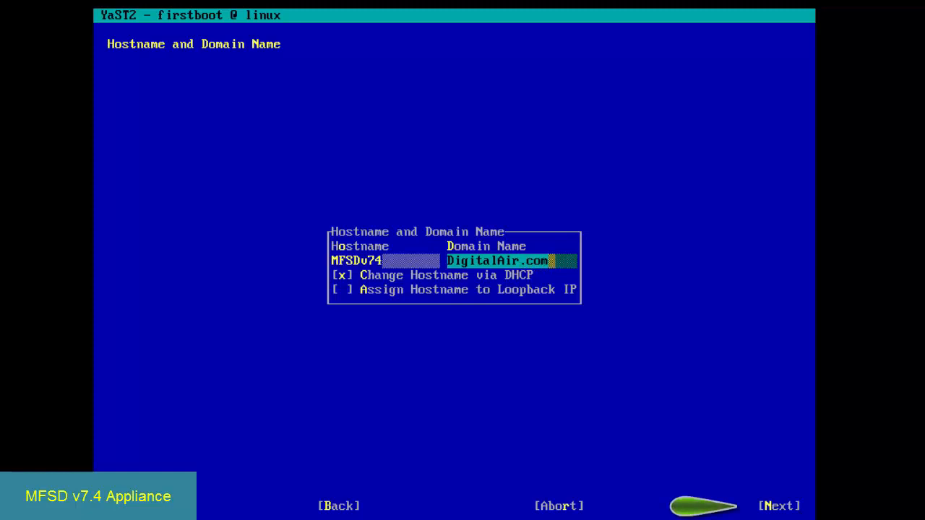
key("alt+n")
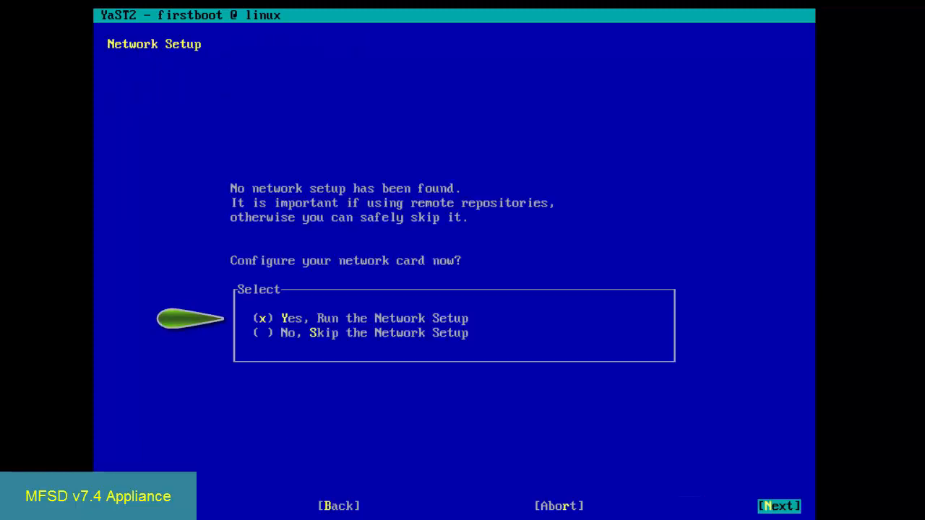
- Run the network setup and give the 82545EM Ethernet controller the static IP address 192.168.1.74
key("alt+n")
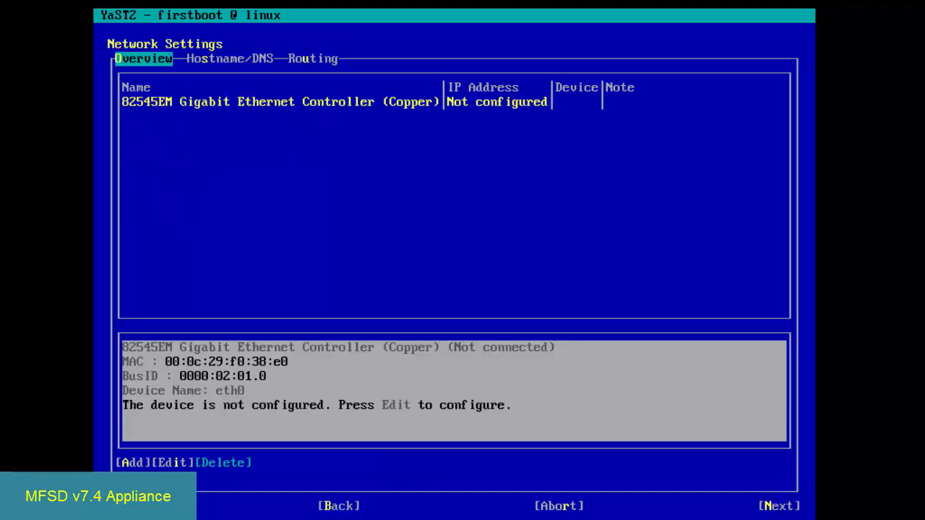
key("Tab")
key("Return")
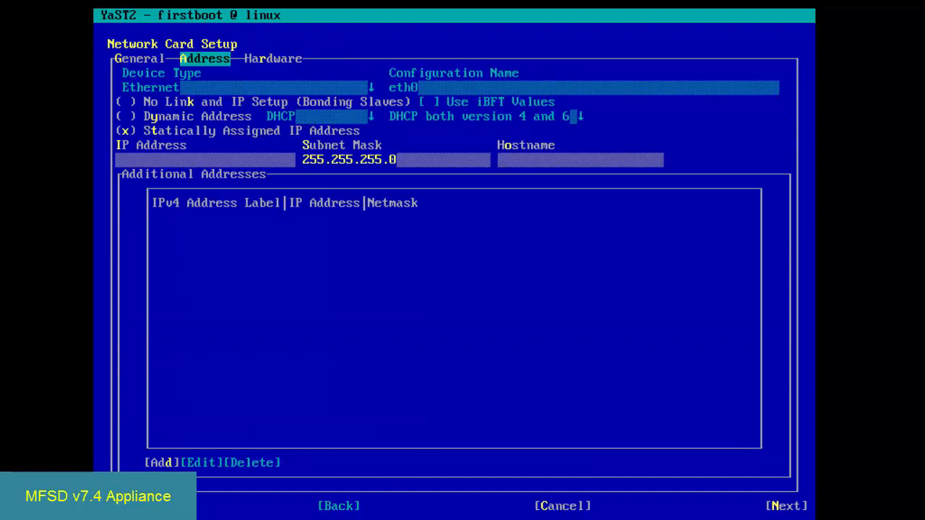
key("Tab")
key("Tab")
key("Tab")
key("Tab")
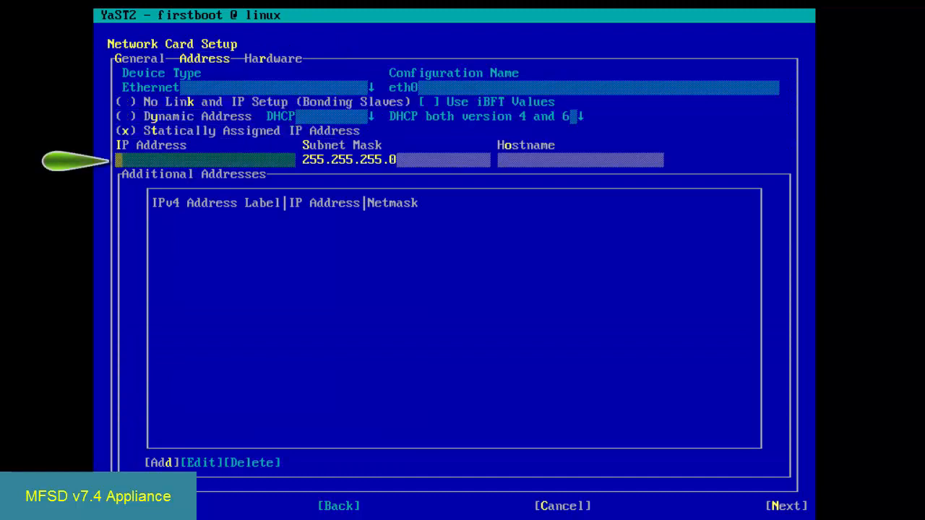
type("192.16")
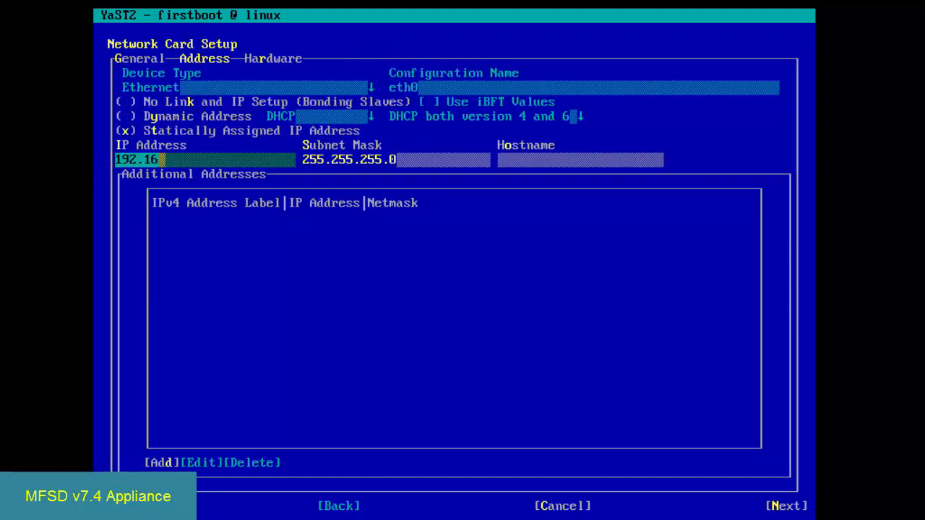
type("8.1.74")
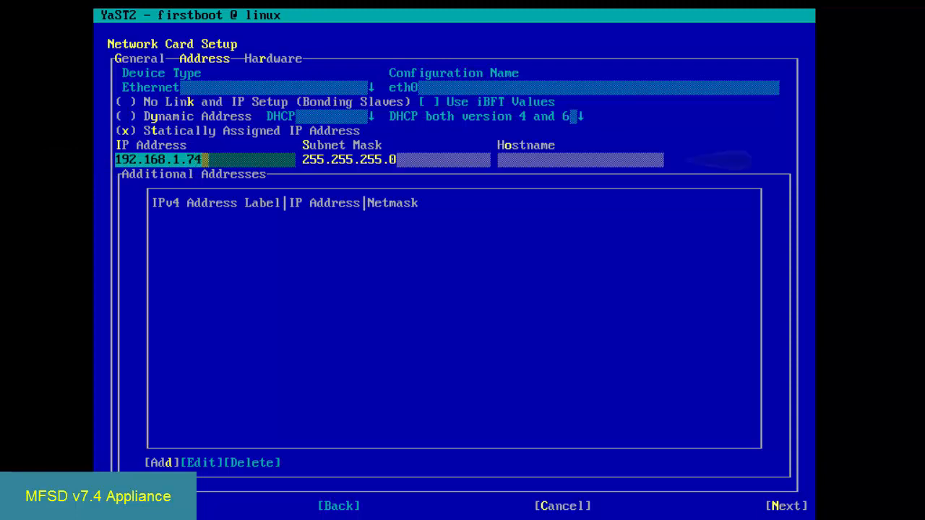
- Set the network card's hostname to MFSDv74 and accept the card's address settings
key("Tab")
key("Tab")
type("MFSD")
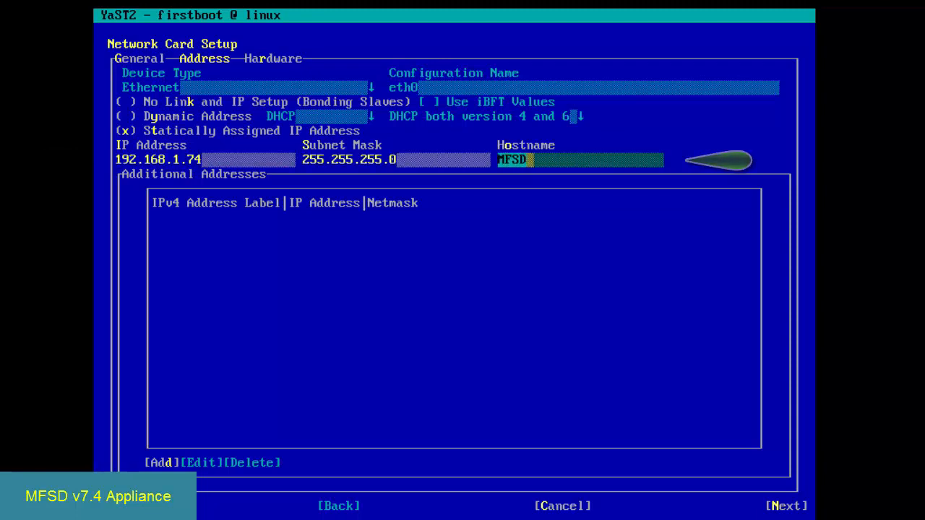
type("v7")
key("alt+n")
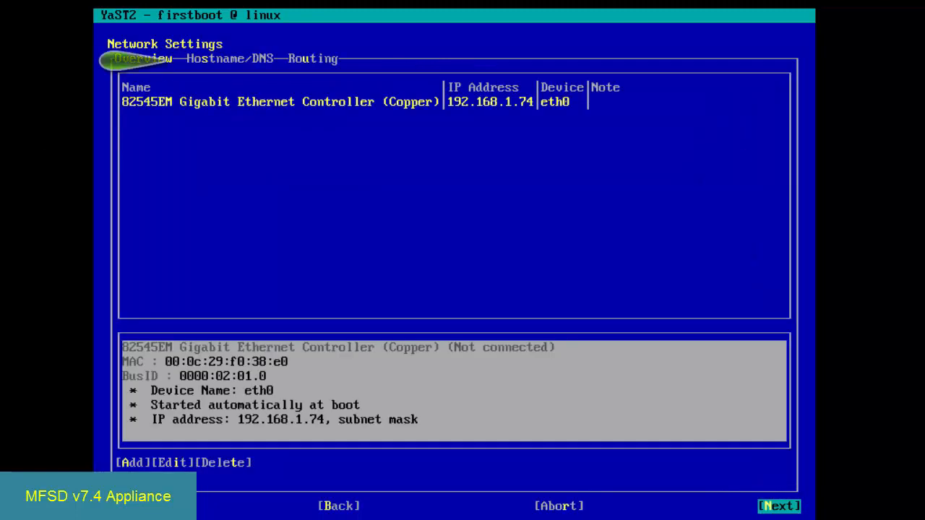
- Set the DNS name servers to 192.168.1.1 as the first and 8.8.8.8 as the second
key("alt+s")
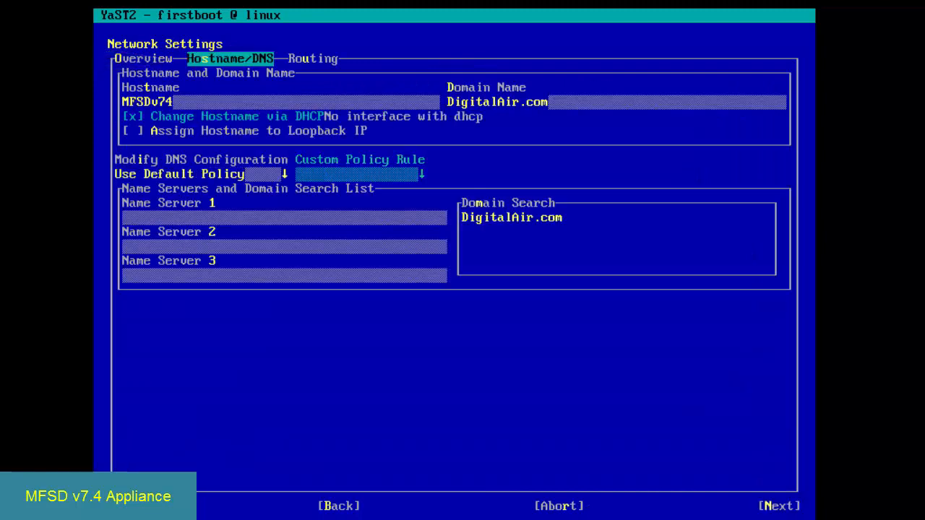
key("alt+1")
type("192.168")
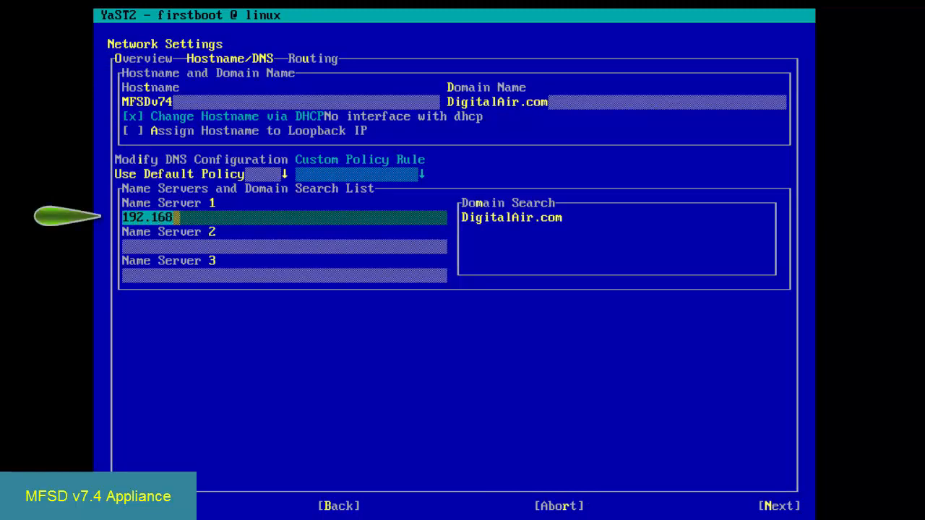
type(".1.1")
key("Tab")
type("8")
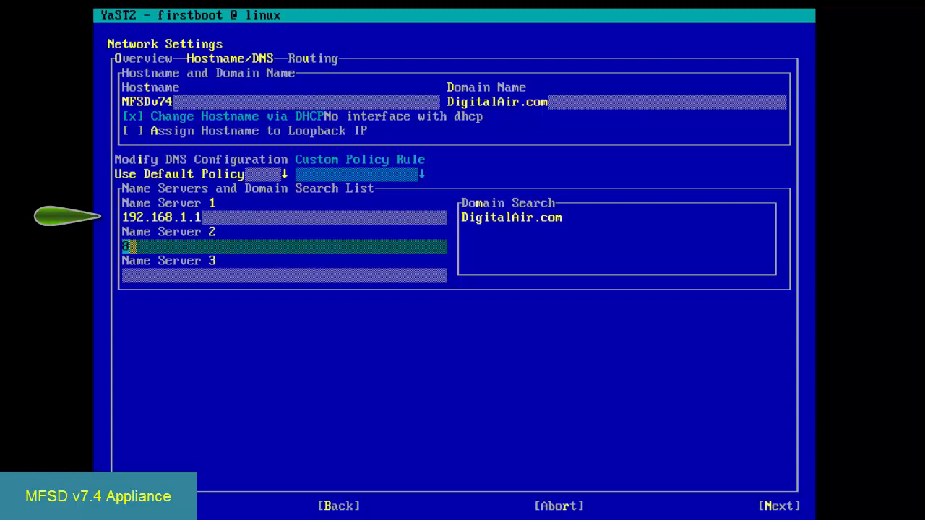
type(".8.8.8")
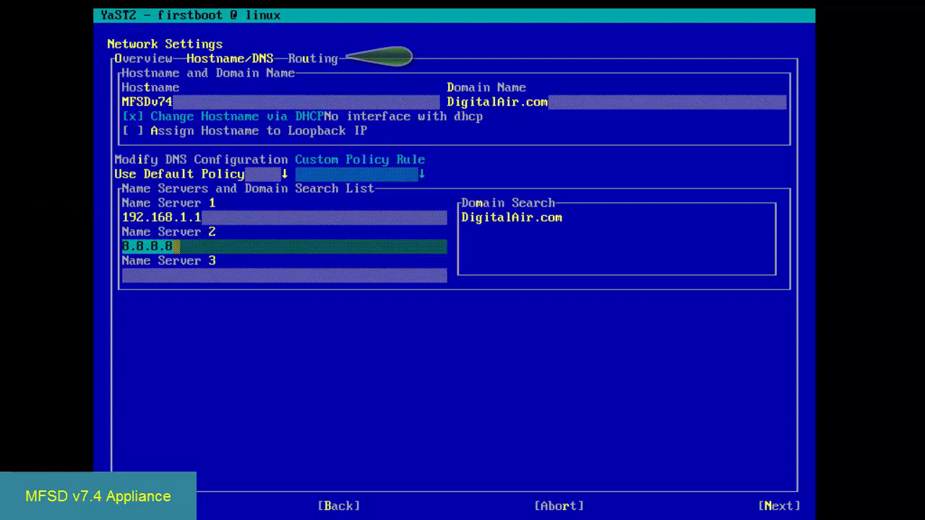
- Set the default IPv4 gateway to 192.168.1.1 and accept the network settings
key("alt+r")
type("192.168.1.")
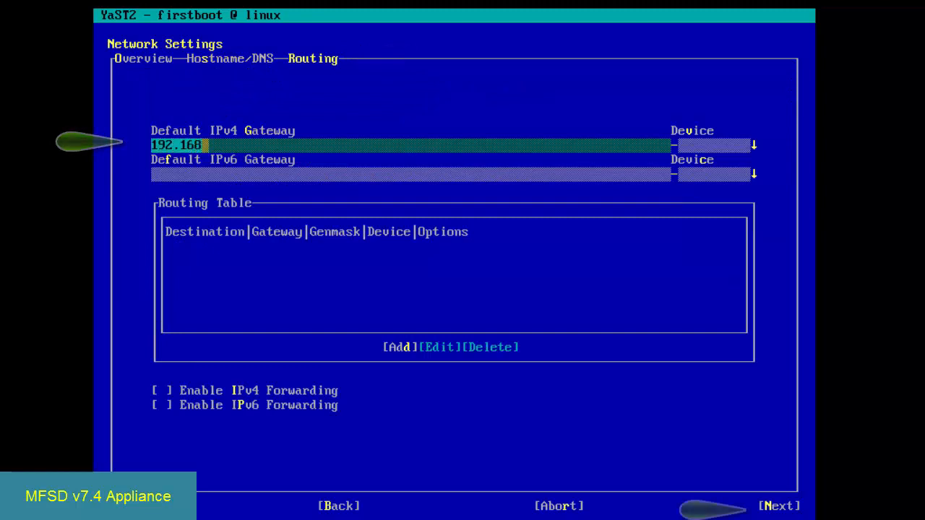
type("1")
key("alt+n")
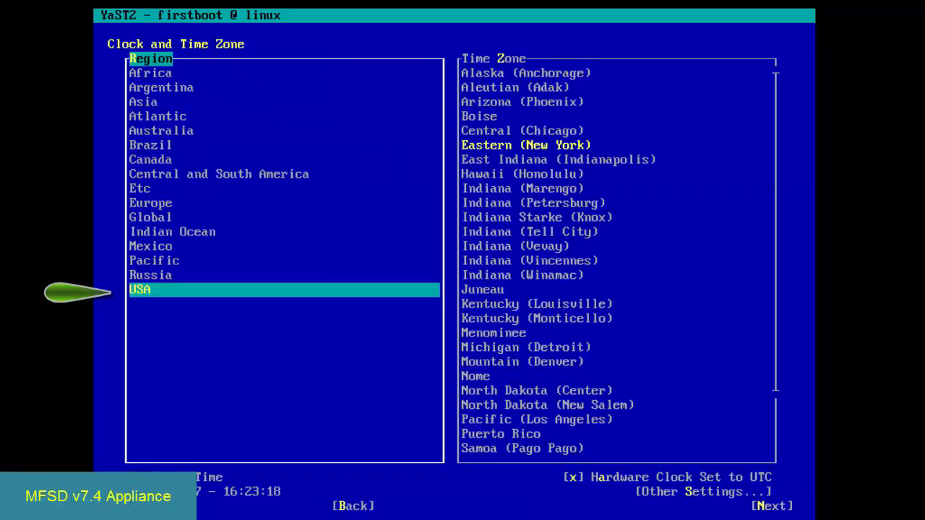
- Select the Mountain (Denver) time zone for the USA region
key("Tab")
key("Down")
key("Down")
key("Down")
key("Down")
key("Down")
key("Down")
key("Down")
key("Down")
key("Down")
key("Down")
key("Down")
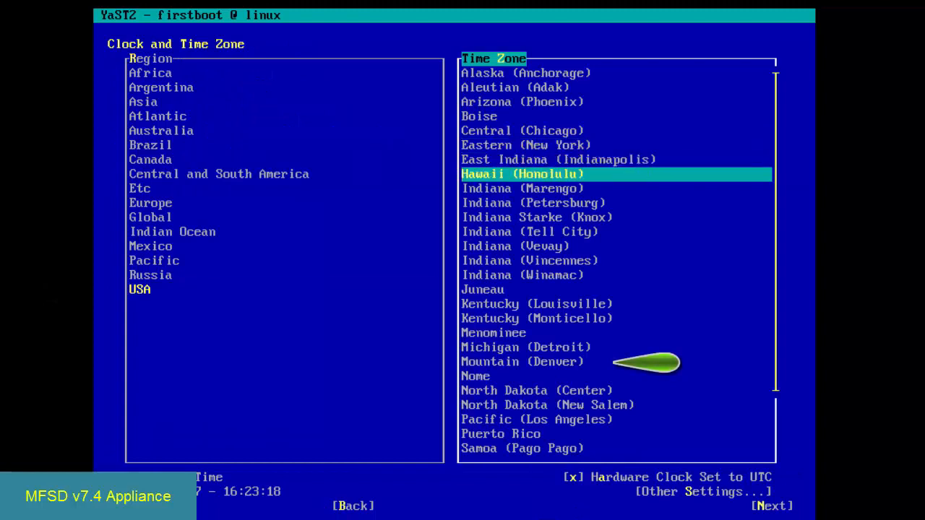
key("Down")
key("Down")
key("Down")
key("Down")
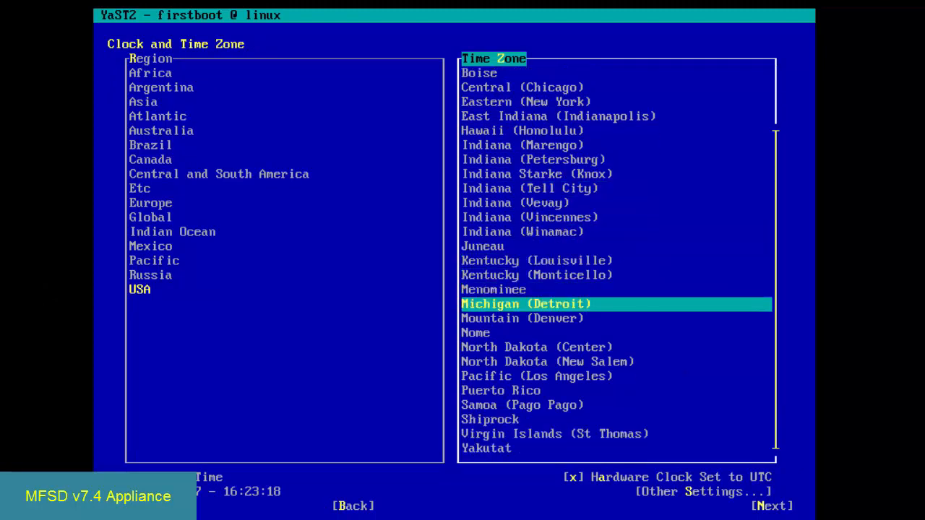
key("Tab")
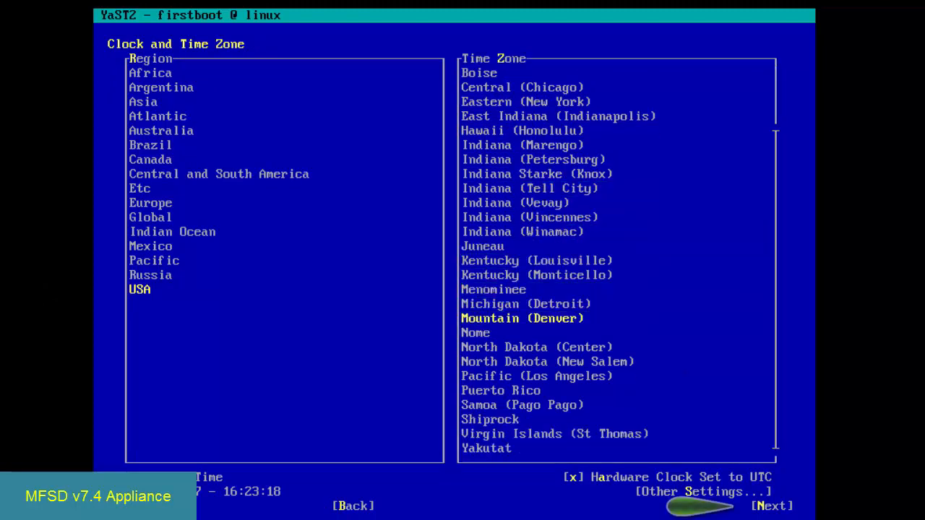
- Accept the time zone, set and confirm a new root password for the appliance, and return to the main menu
key("Return")
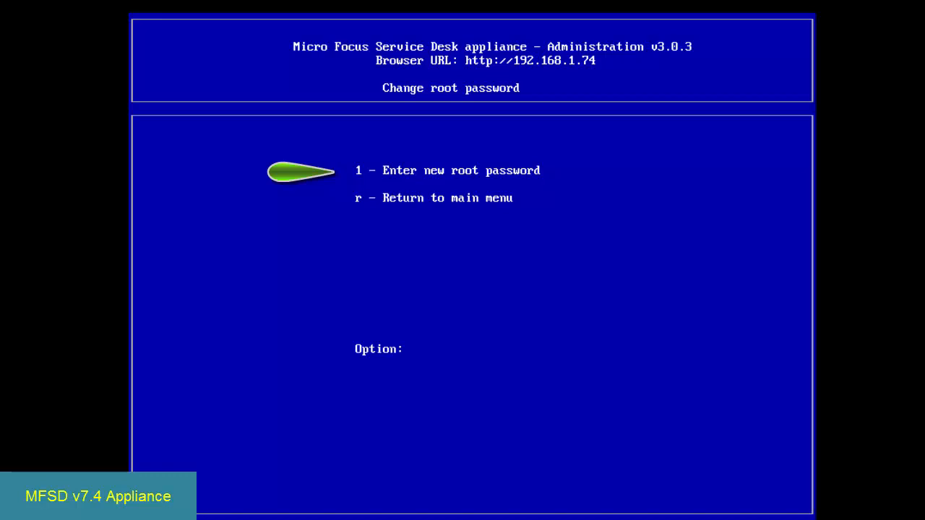
type("1")
key("Return")
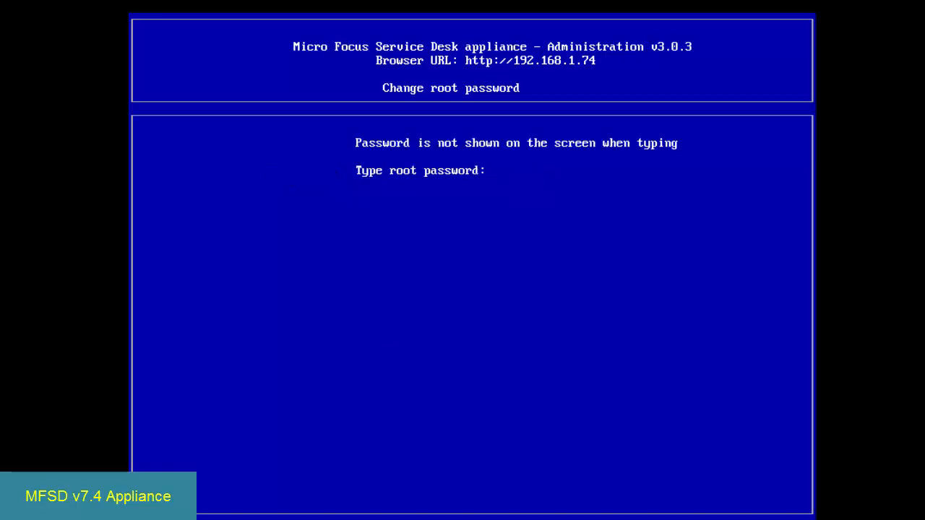
key("Return")
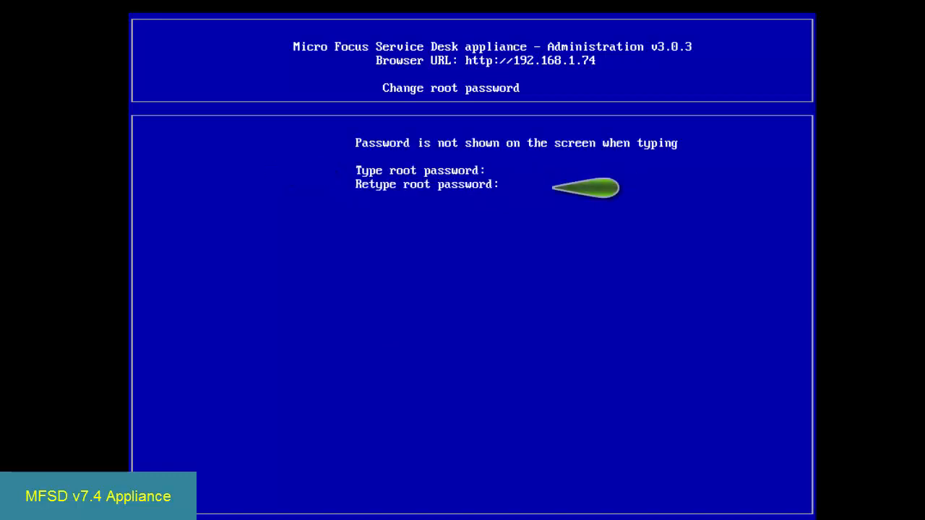
key("Return")
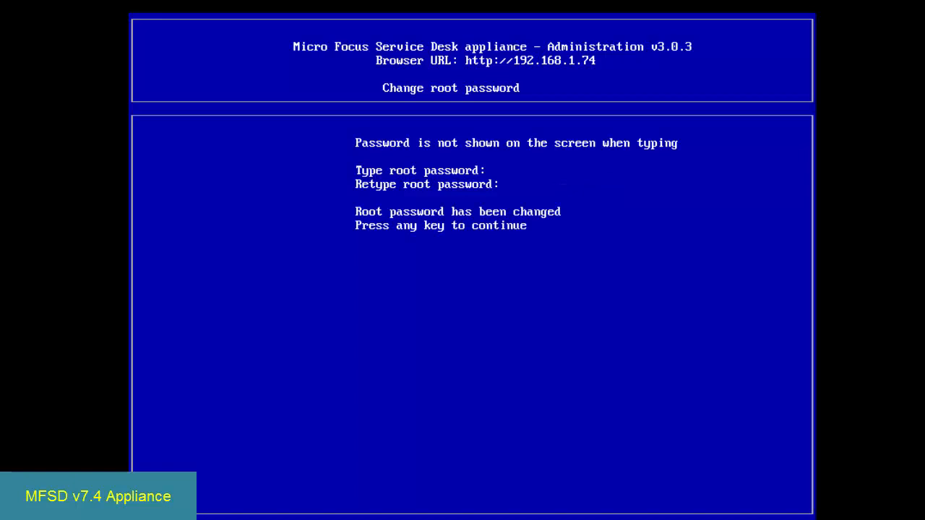
key("Return")
type("r")
key("Return")
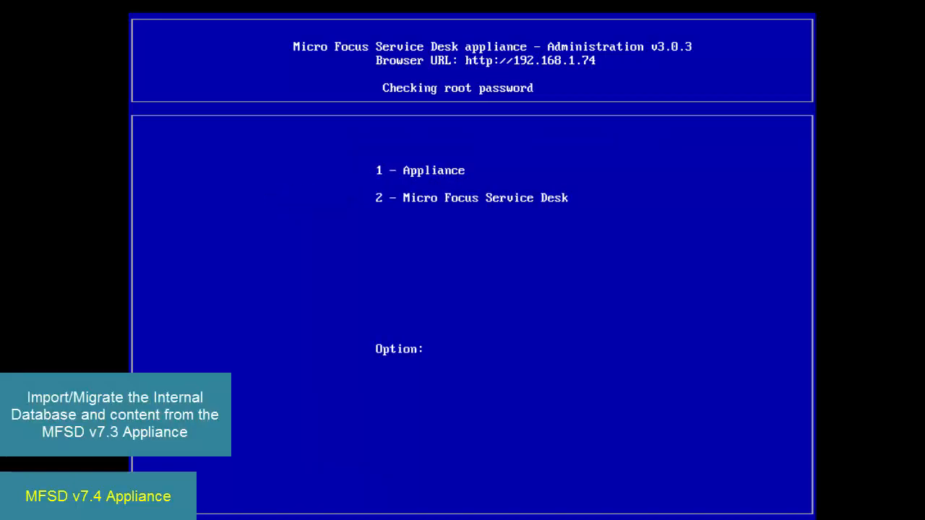
- Enter Service Desk administration with the root password and choose to import the embedded database and external content from another appliance
type("2")
key("Return")
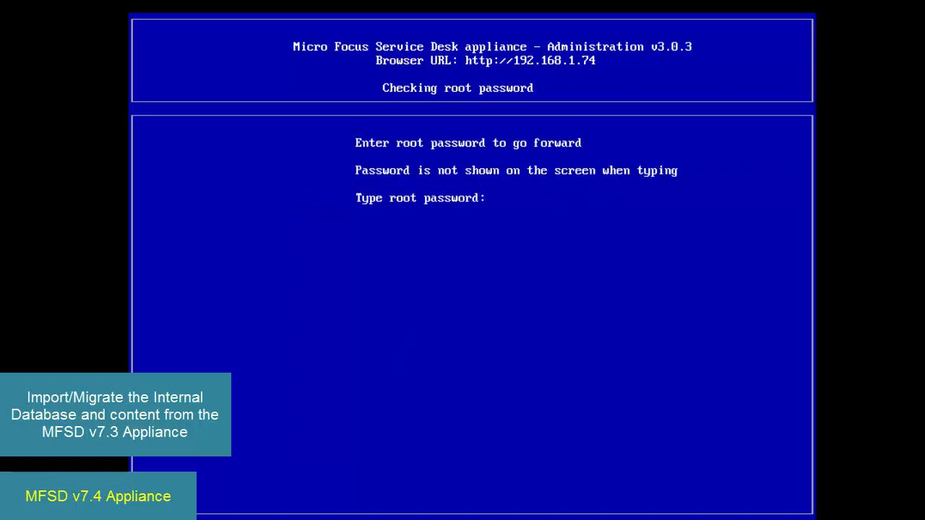
key("Return")
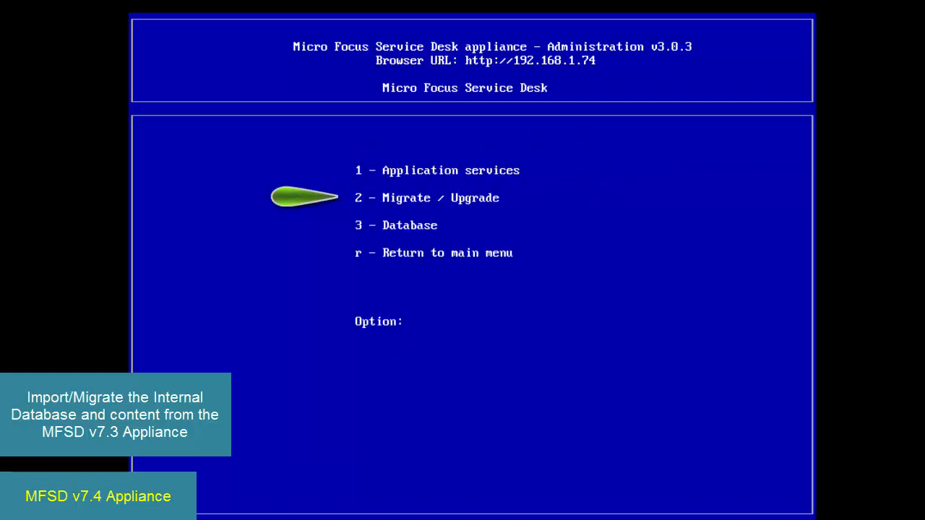
type("2")
key("Return")
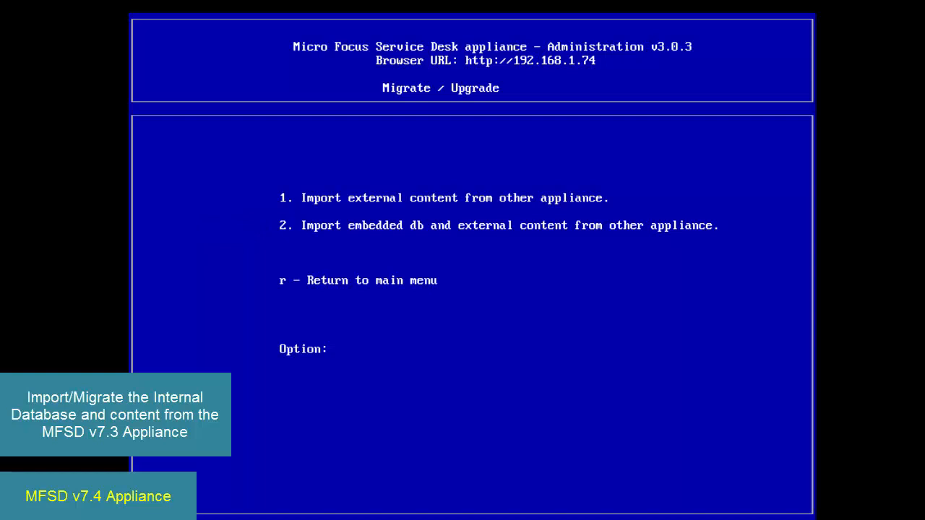
type("2")
key("Return")
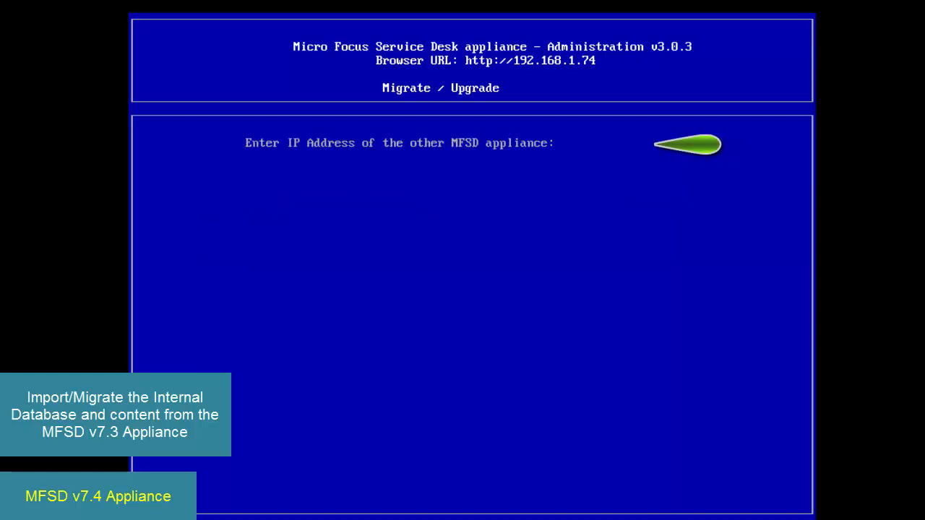
- Specify the source appliance as 192.168.1.73, version 7.3, and enter its root password
type("192.16")
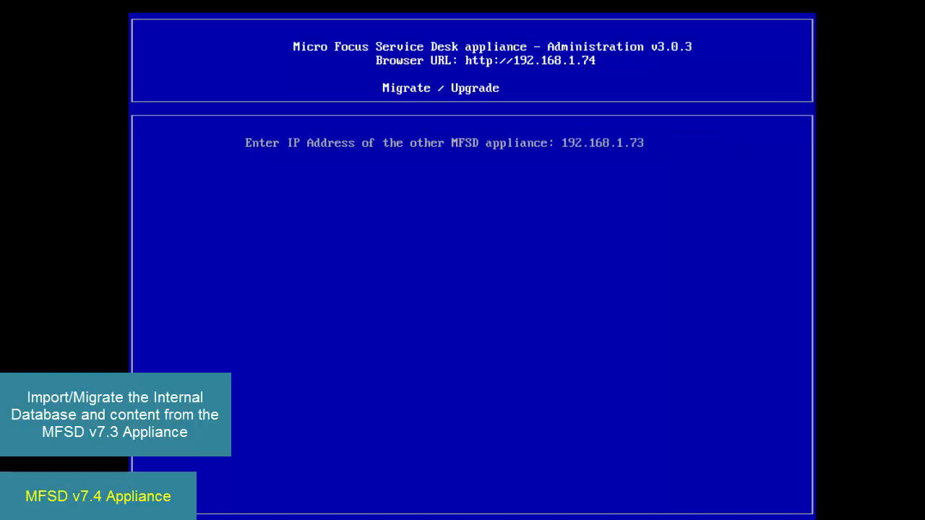
type("8.1.73")
key("Return")
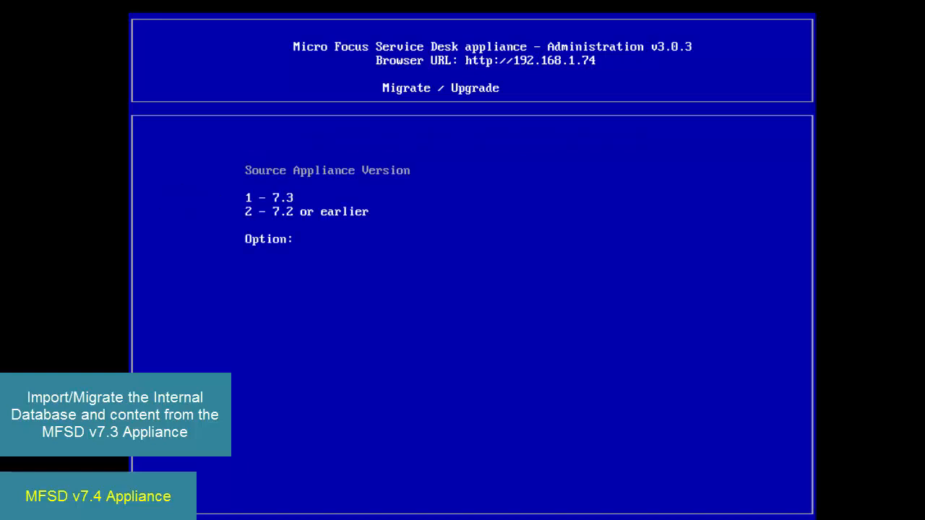
type("1")
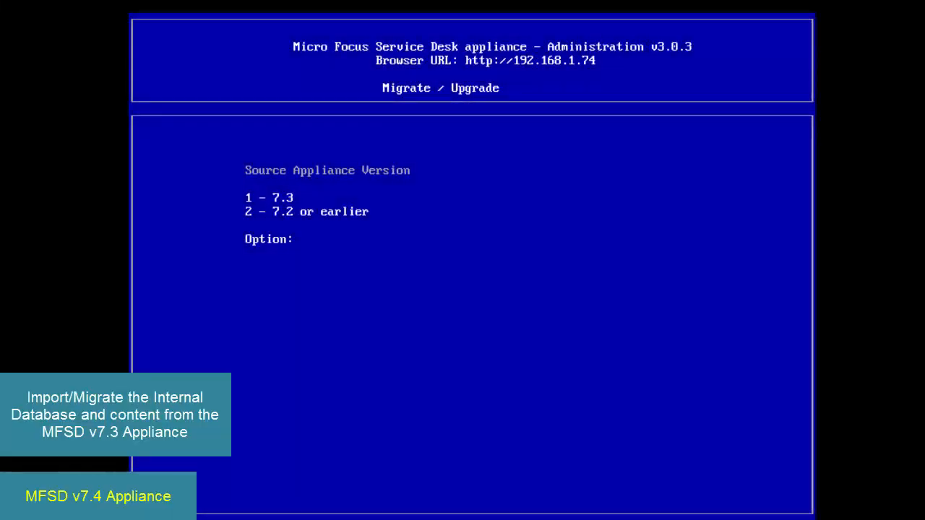
type("1")
key("Return")
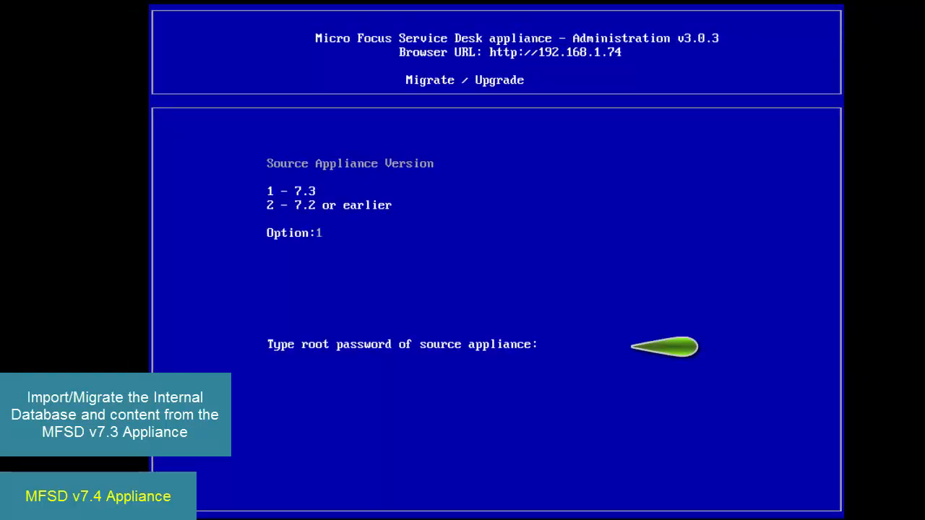
key("Return")
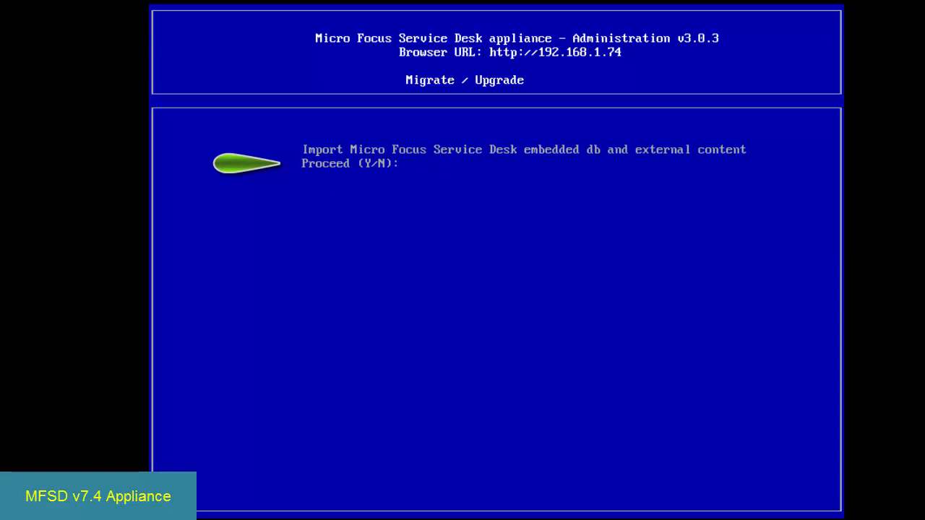
- Proceed with importing the embedded database and external content, and return to the main administration menu
type("y")
key("Return")
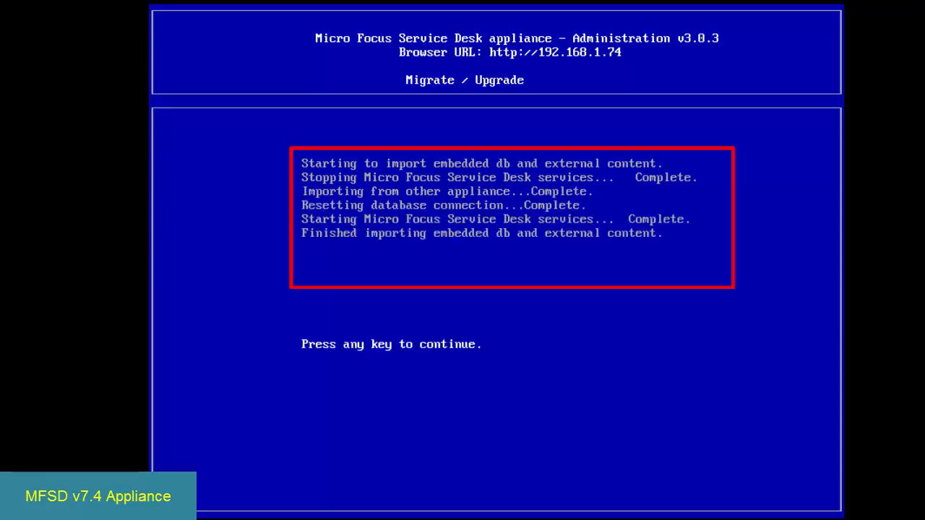
key("Return")
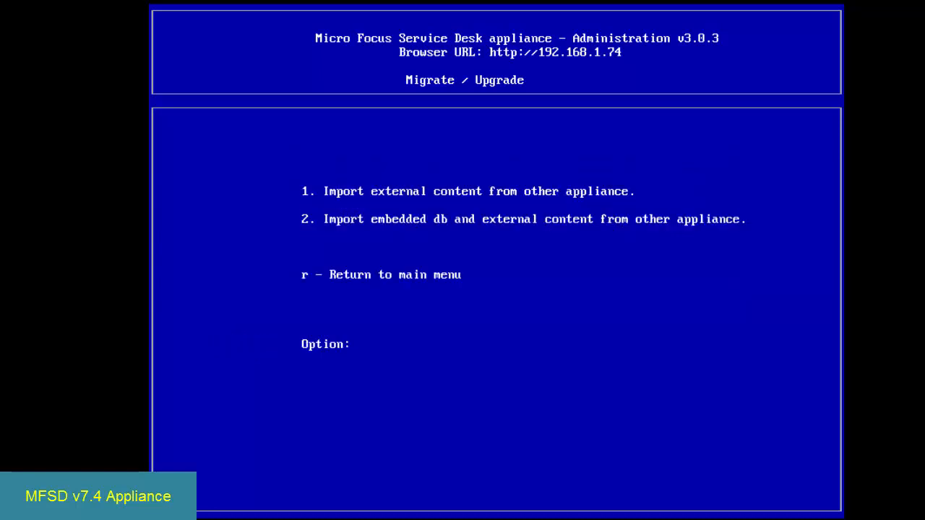
type("r")
key("Return")
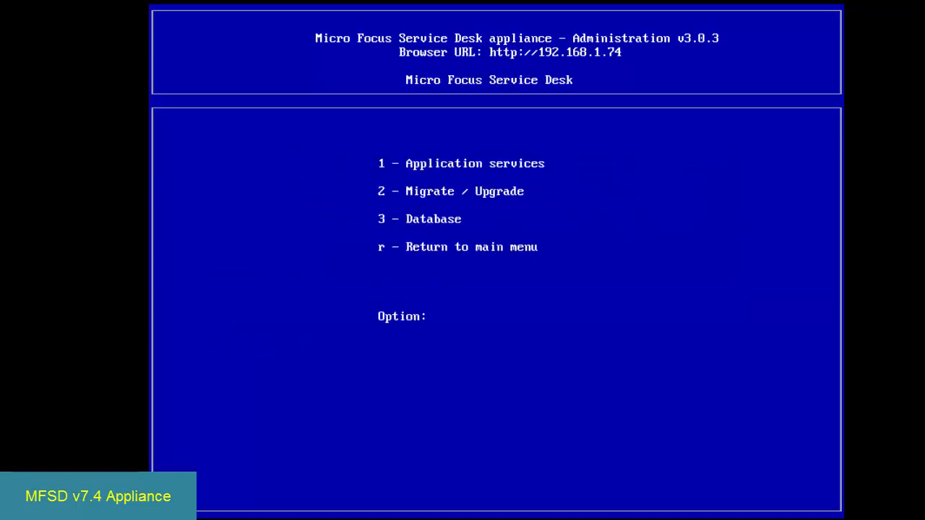
type("r")
key("Return")
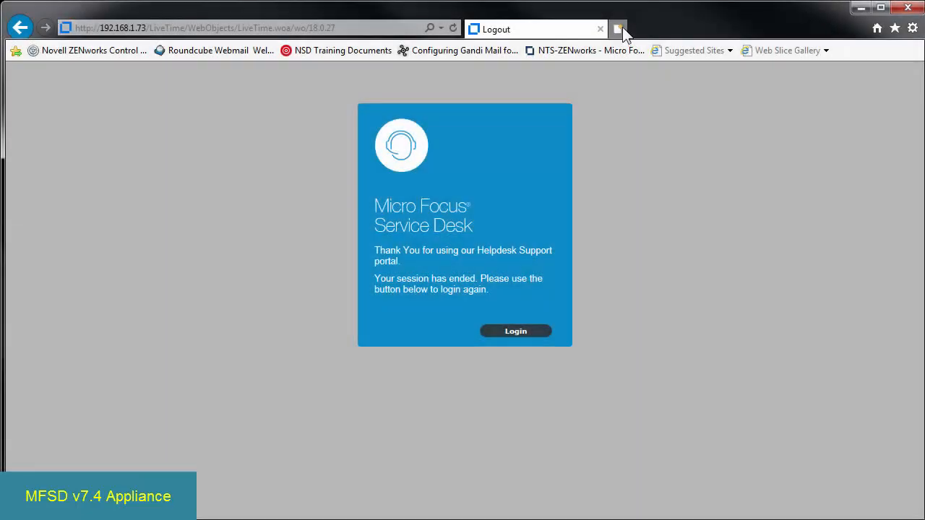
- Switch to the web browser and load the new appliance's page at 192.168.1.74
left_click(246, 29)
type("192.1")
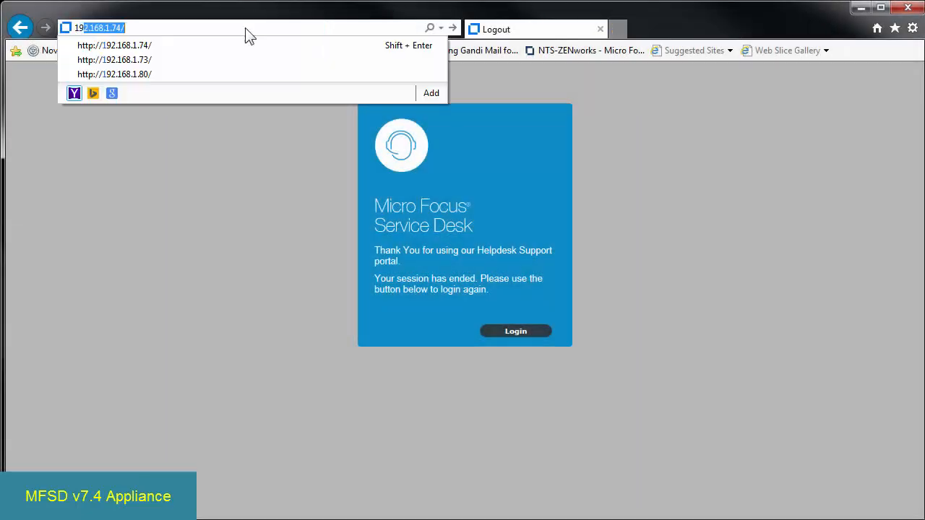
type("68.1.74")
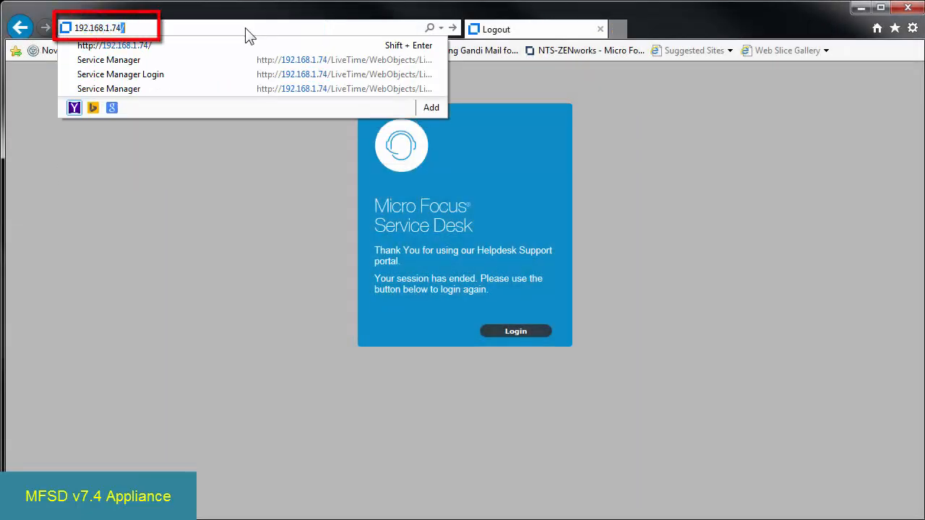
key("Return")
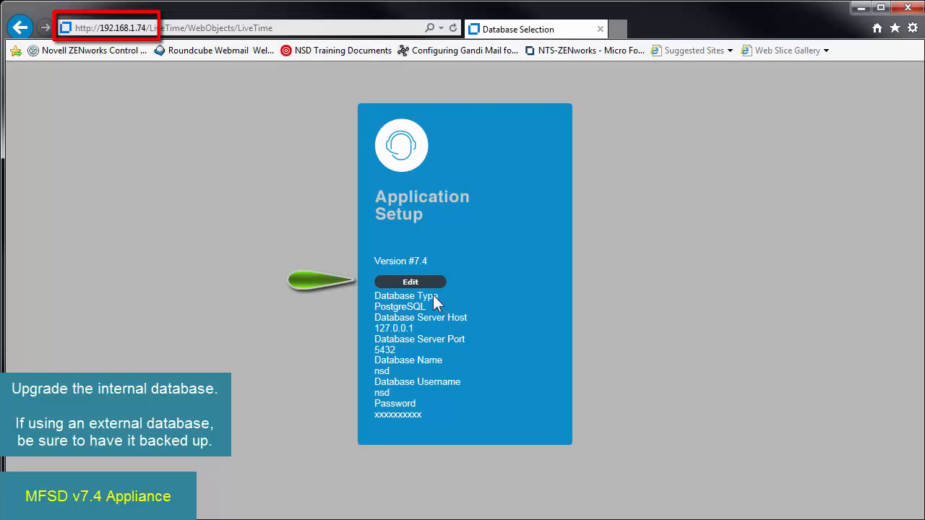
- Open the advanced database settings for editing in Application Setup and test the PostgreSQL database connection
left_click(410, 282)
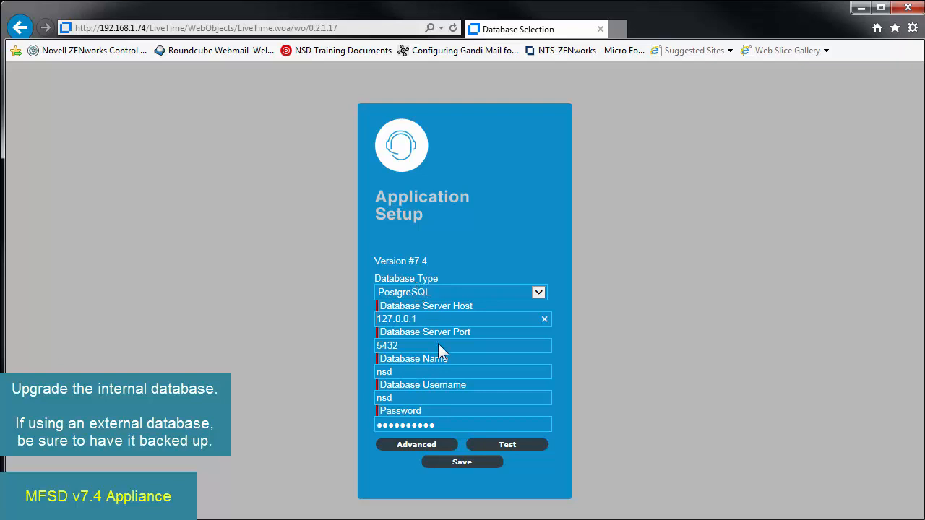
left_click(426, 445)
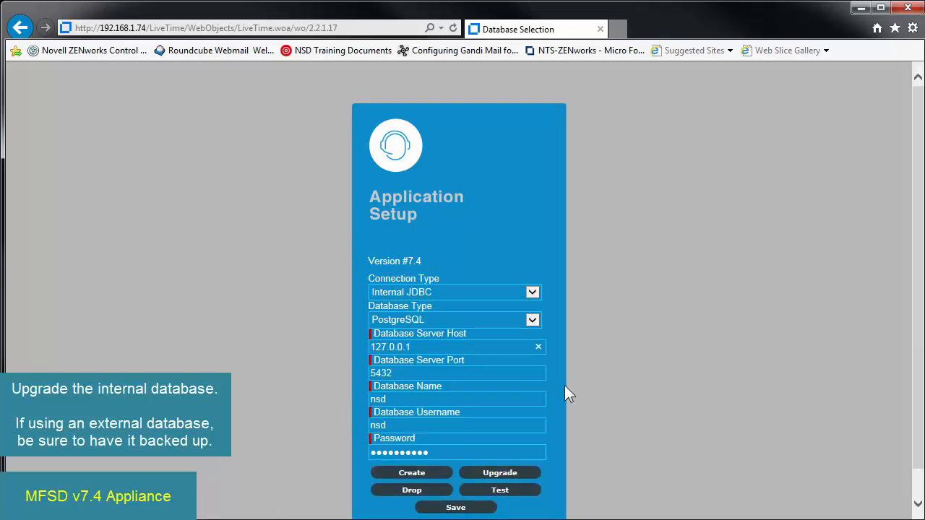
scroll(564, 385, "down", 1)
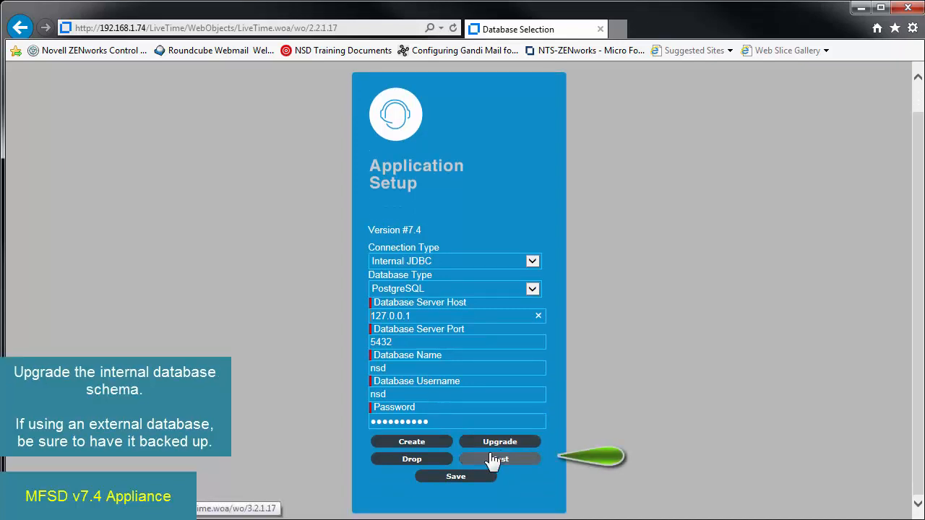
left_click(482, 462)
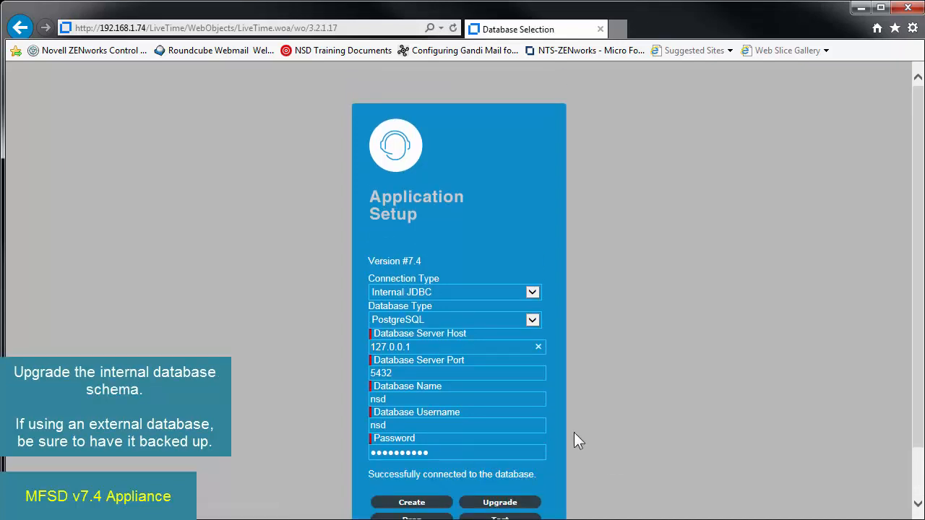
scroll(575, 433, "down", 1)
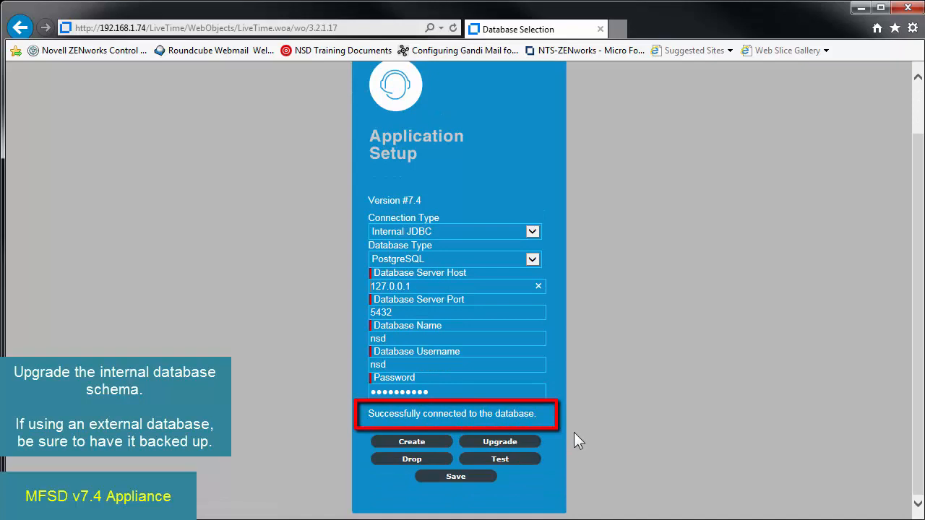
- Upgrade the database to version 7.4 and close the upgrade status page
left_click(506, 442)
scroll(499, 362, "down", 2)
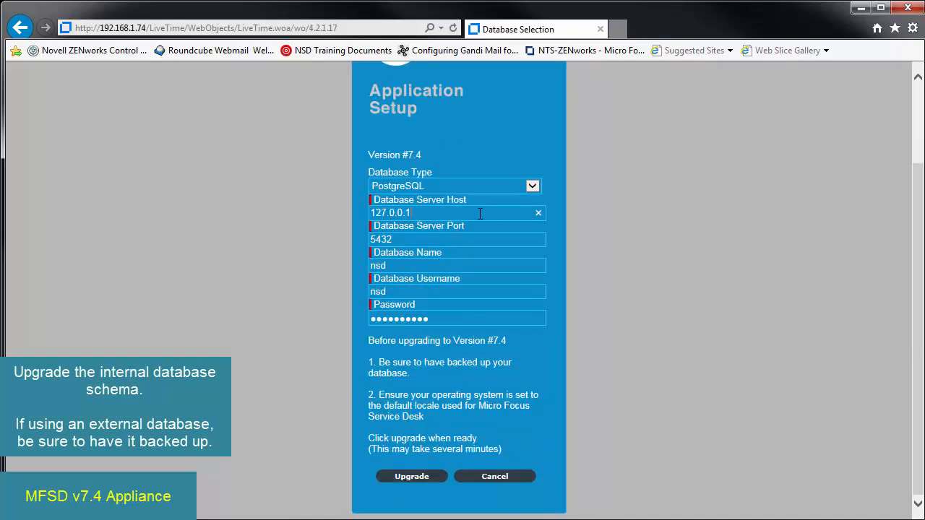
left_click(410, 477)
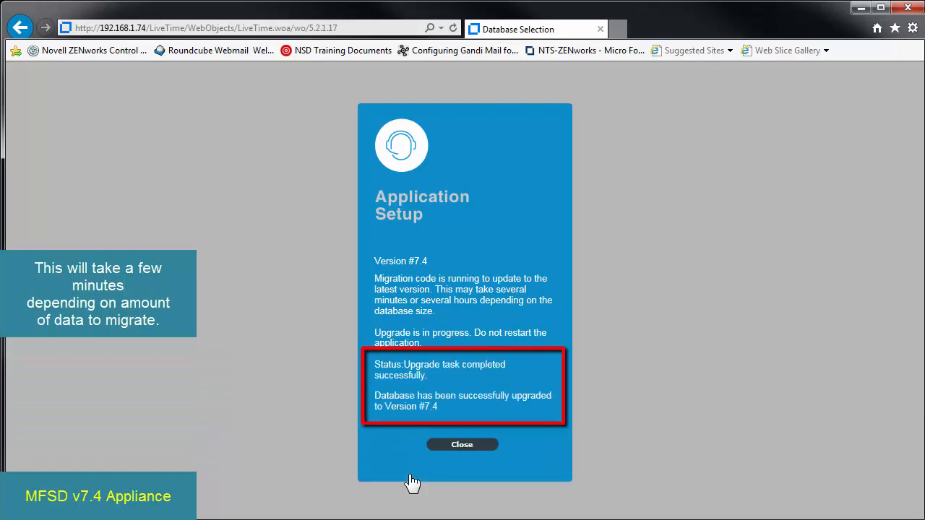
left_click(455, 447)
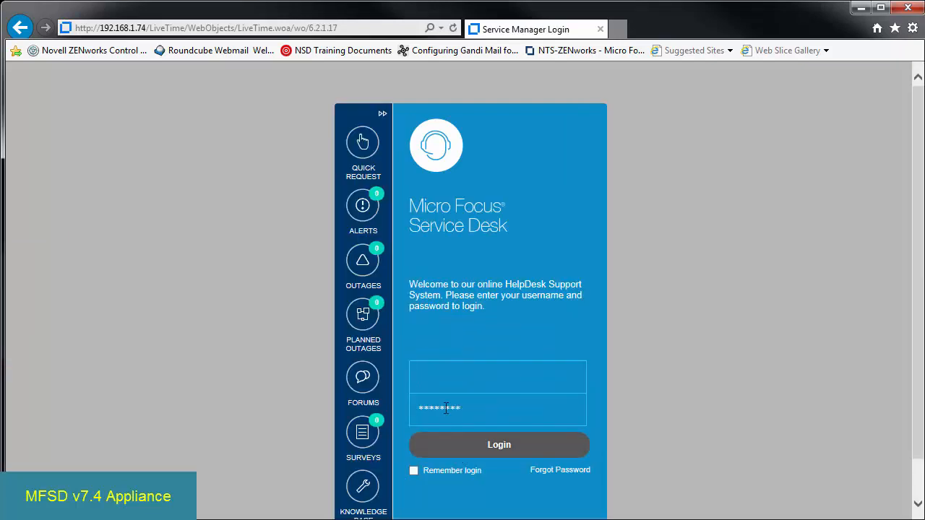
- Log in to Service Desk as admin with the account password
left_click(446, 374)
left_click(435, 403)
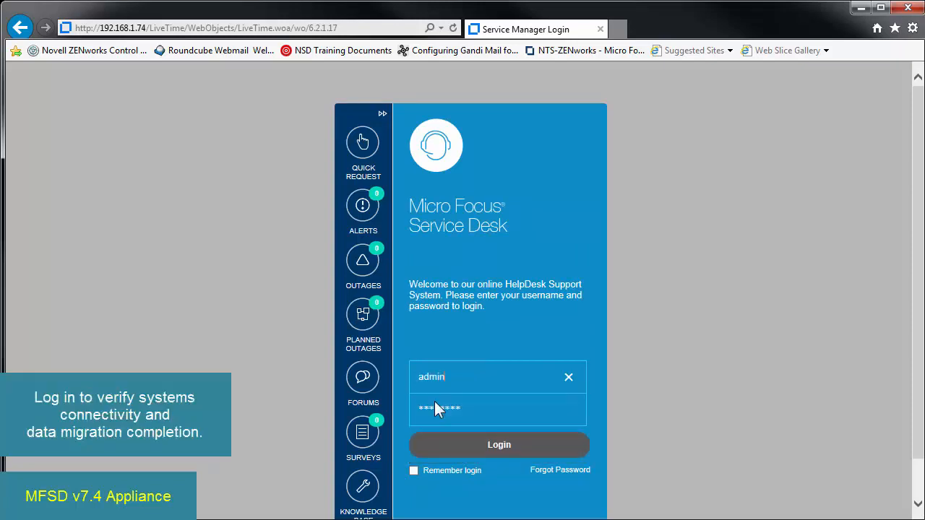
left_click(460, 416)
left_click(481, 446)
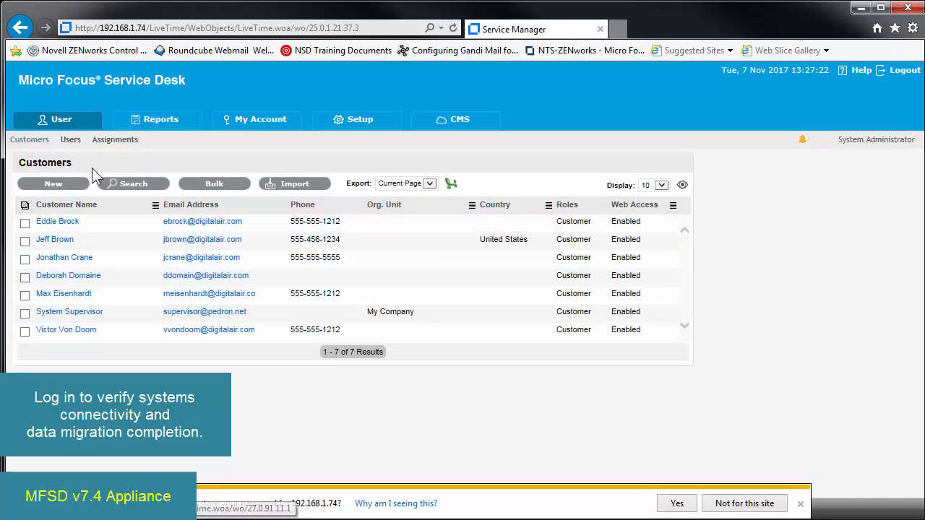
- Review the migrated user list and the email, LDAP and ZENworks setup pages
left_click(68, 145)
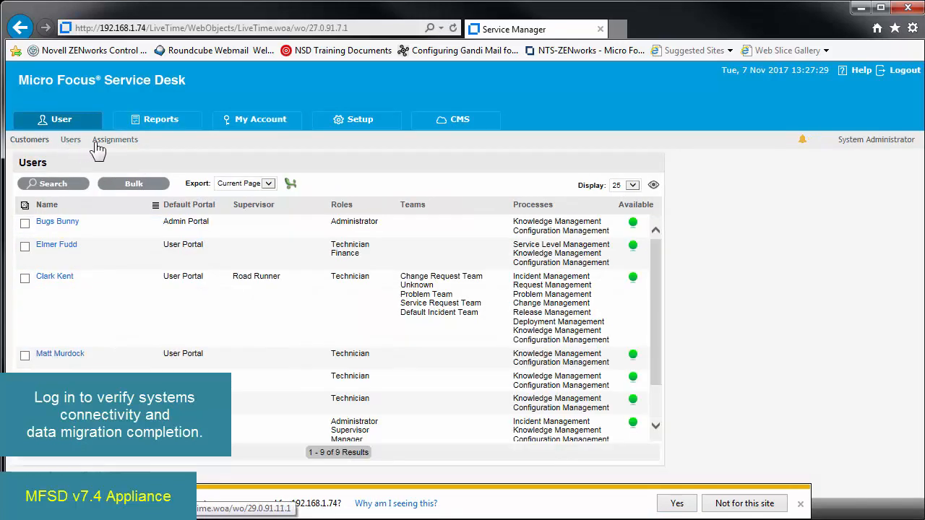
left_click(353, 121)
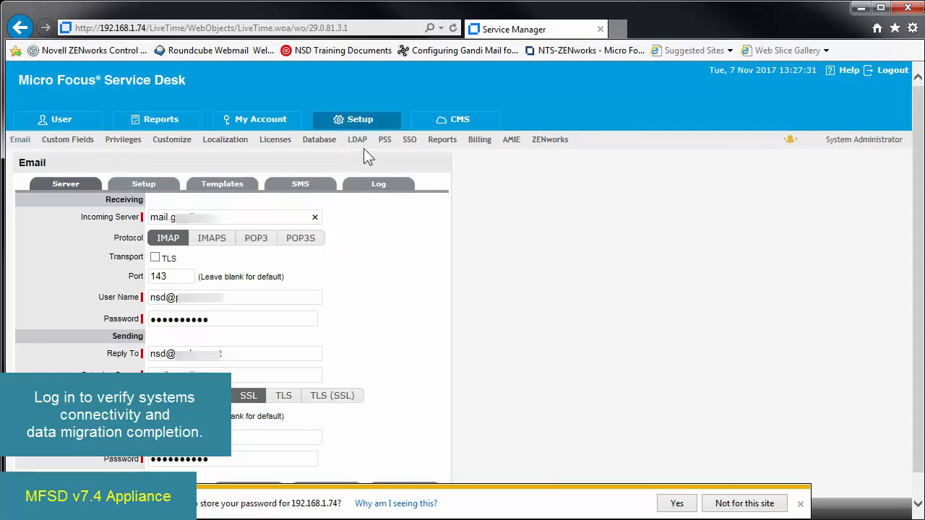
left_click(357, 145)
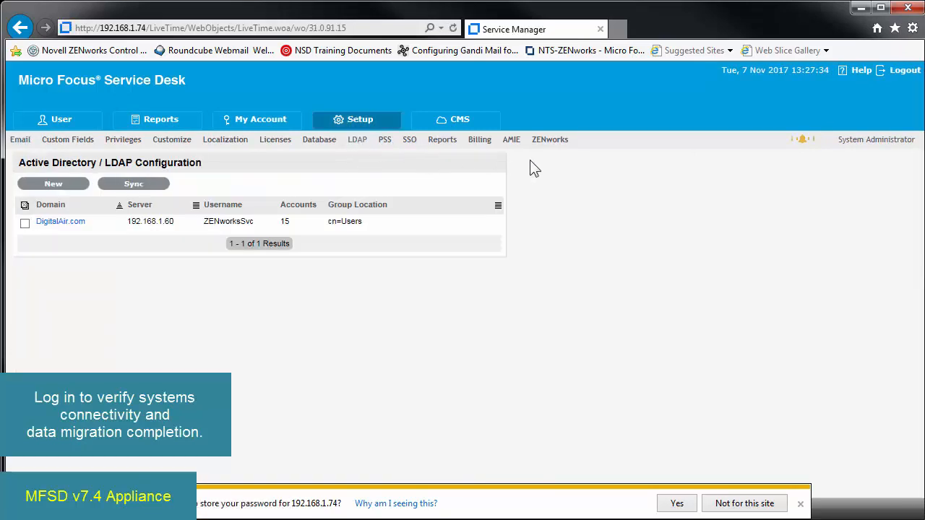
left_click(548, 141)
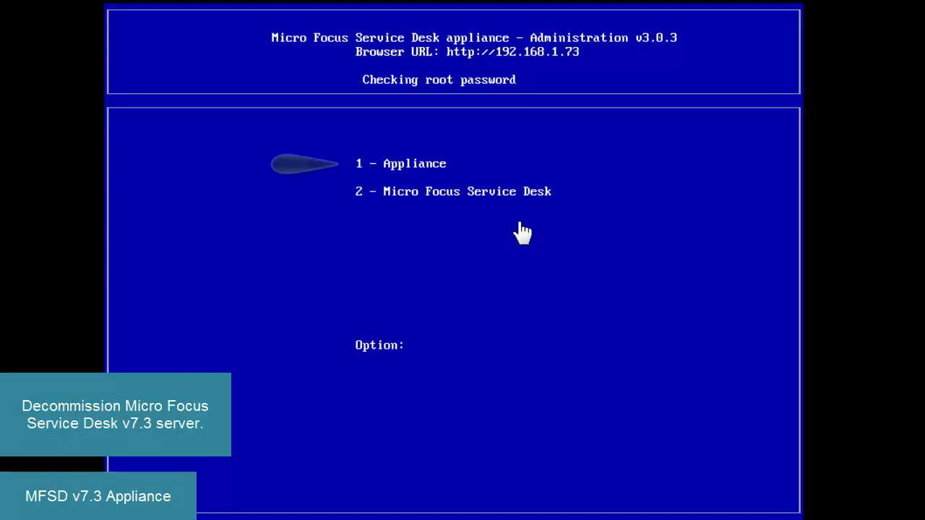
- Enter the root password for appliance management on the v7.3 appliance and shut the appliance down
type("1")
key("Return")
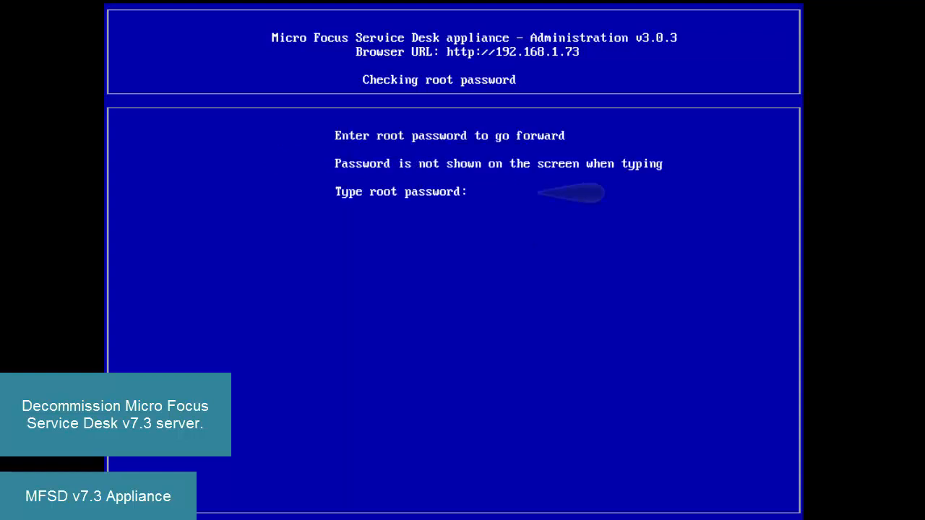
key("Return")
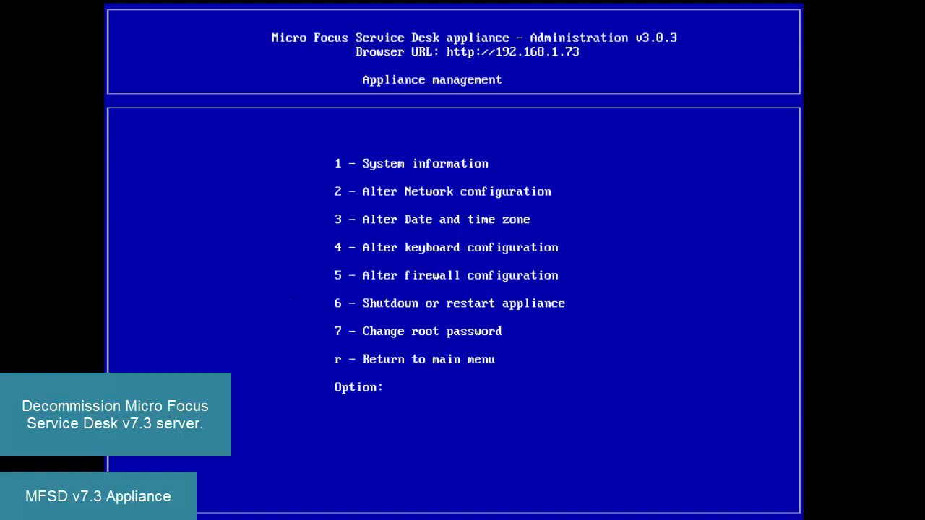
type("6")
key("Return")
type("2")
key("Return")
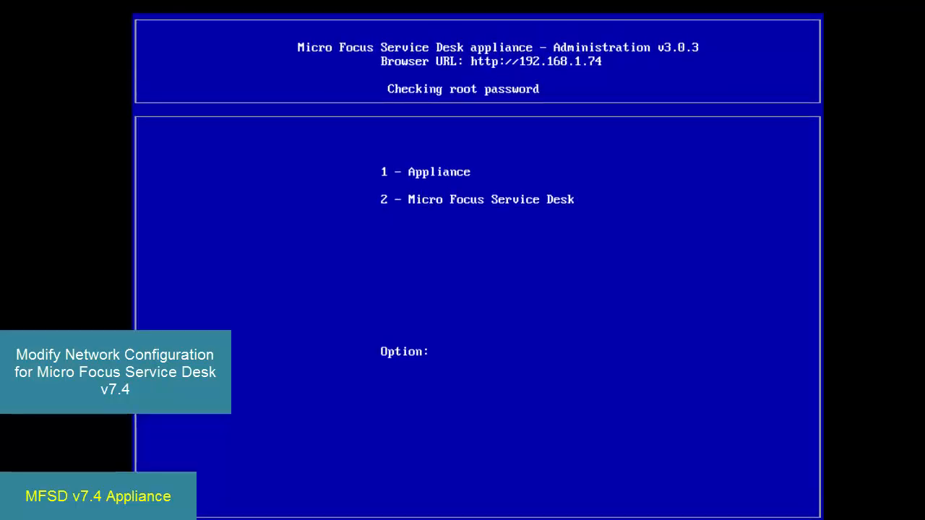
- Switch to the v7.4 appliance console, enter the root password and open the eth0 network card setup from the network configuration
key("1")
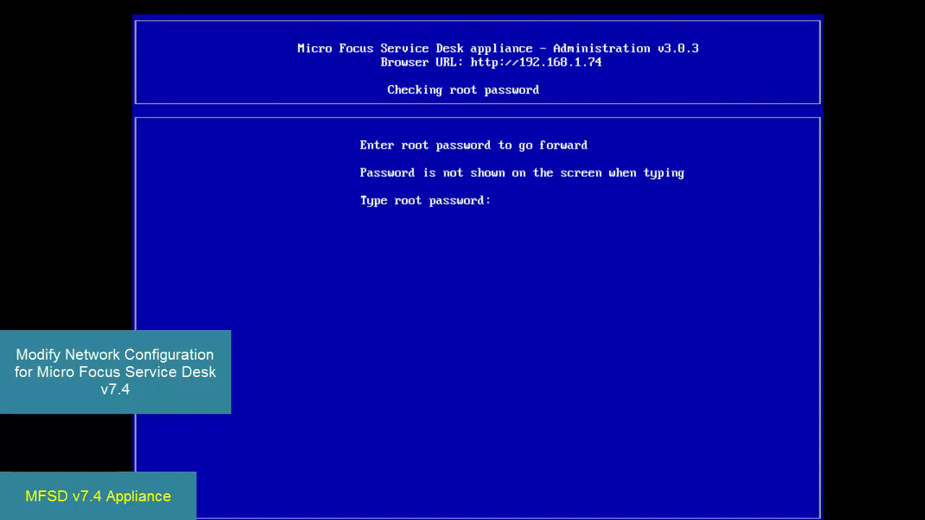
key("Return")
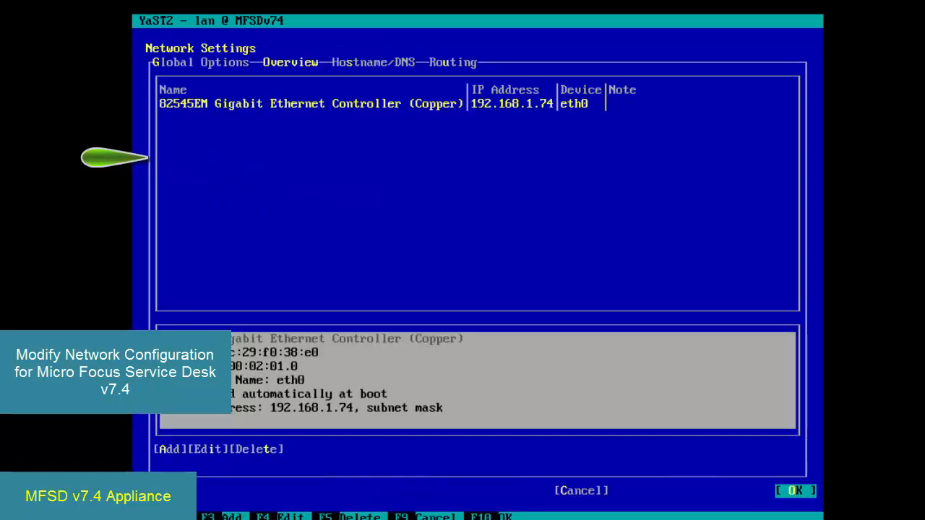
key("Tab")
key("Tab")
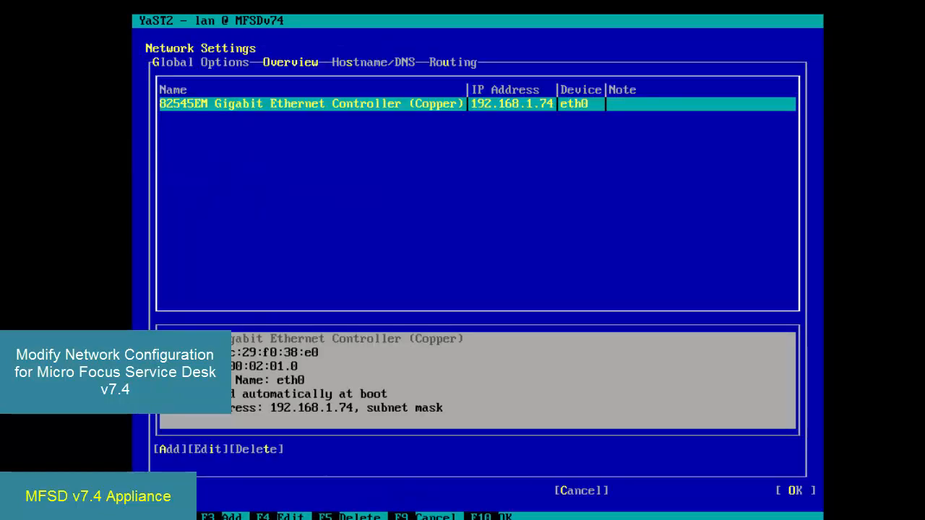
key("F4")
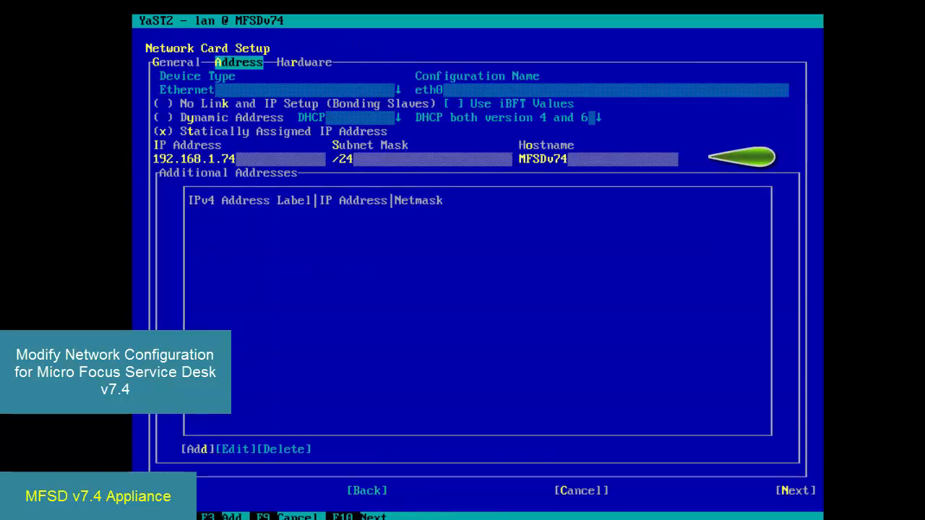
- Set the network card's static IP address to 192.168.1.73 and its hostname to ServiceDesk, and accept the card setup
key("Tab")
key("Tab")
key("Tab")
key("Tab")
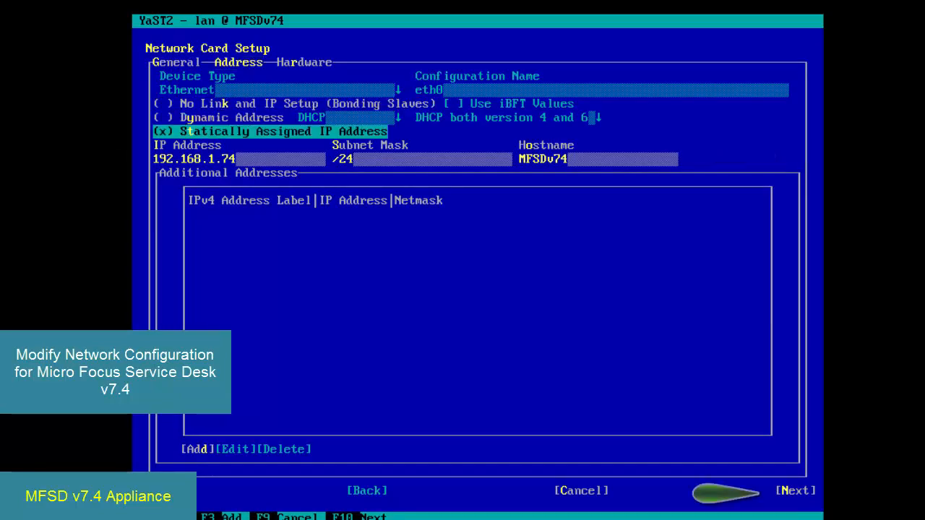
key("BackSpace")
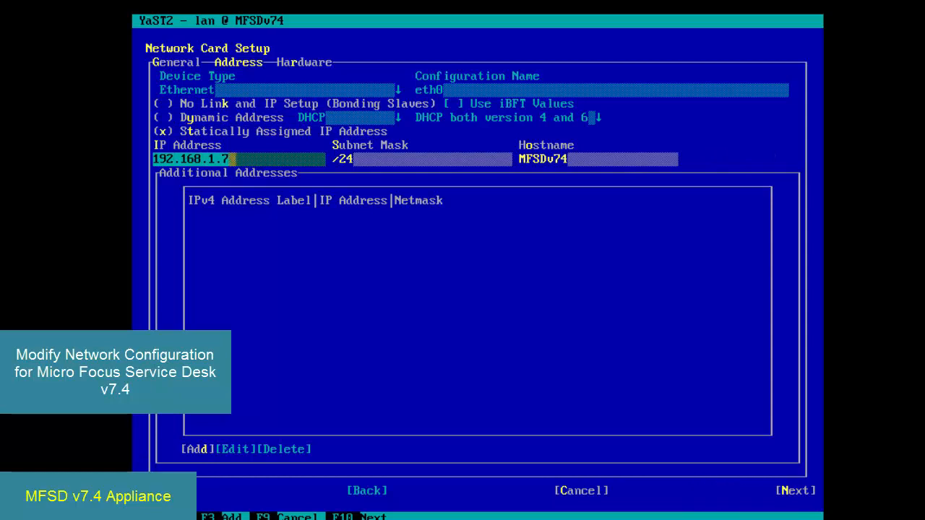
type("3")
key("Tab")
key("Tab")
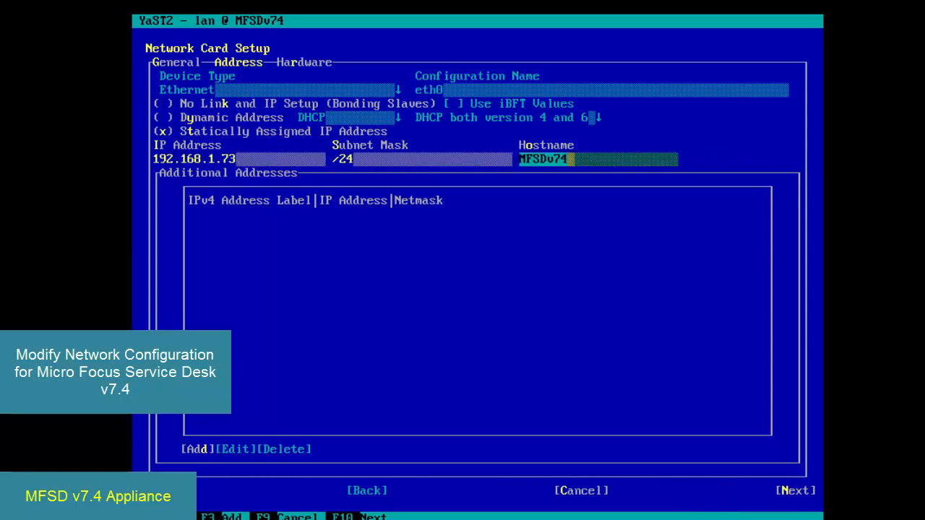
key("BackSpace")
key("BackSpace")
key("BackSpace")
key("BackSpace")
key("BackSpace")
key("BackSpace")
key("BackSpace")
type("Servic")
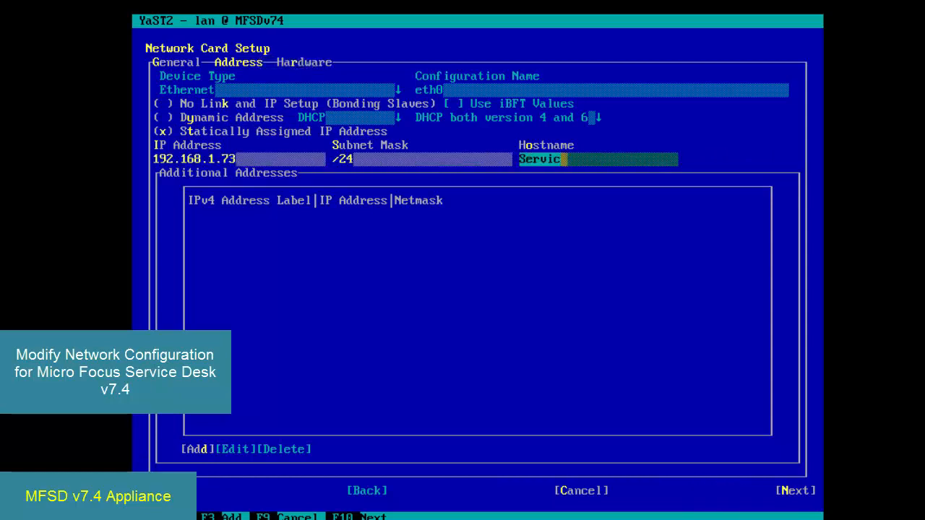
type("eDesk")
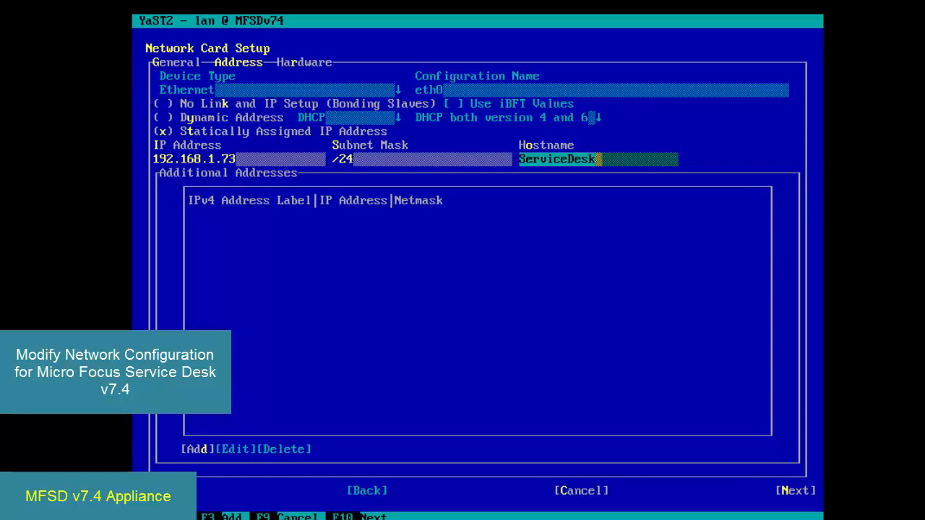
key("F10")
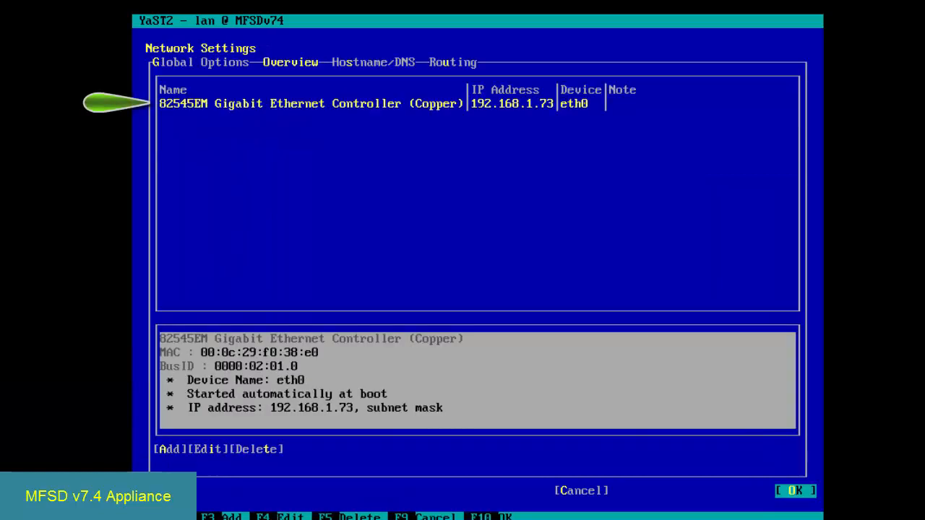
- Replace the hostname in the Hostname/DNS network settings with ServiceDesk
key("alt+s")
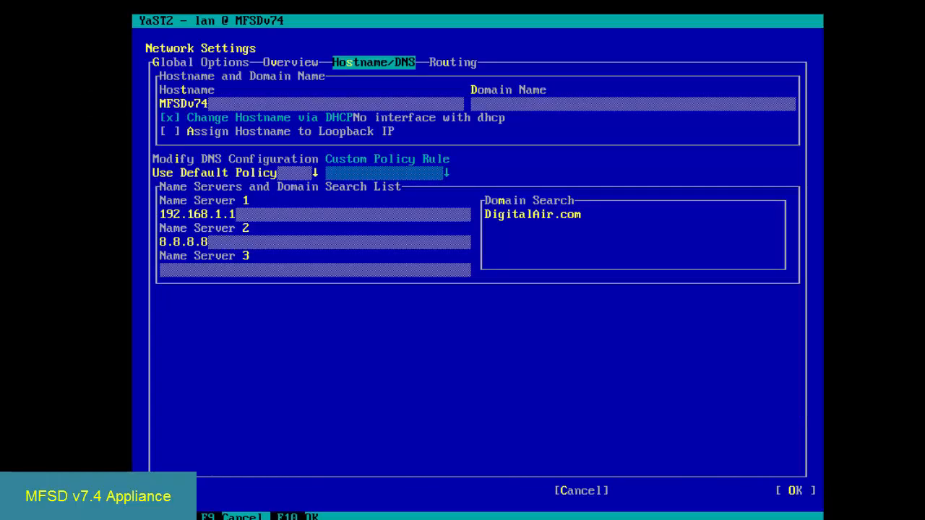
key("Tab")
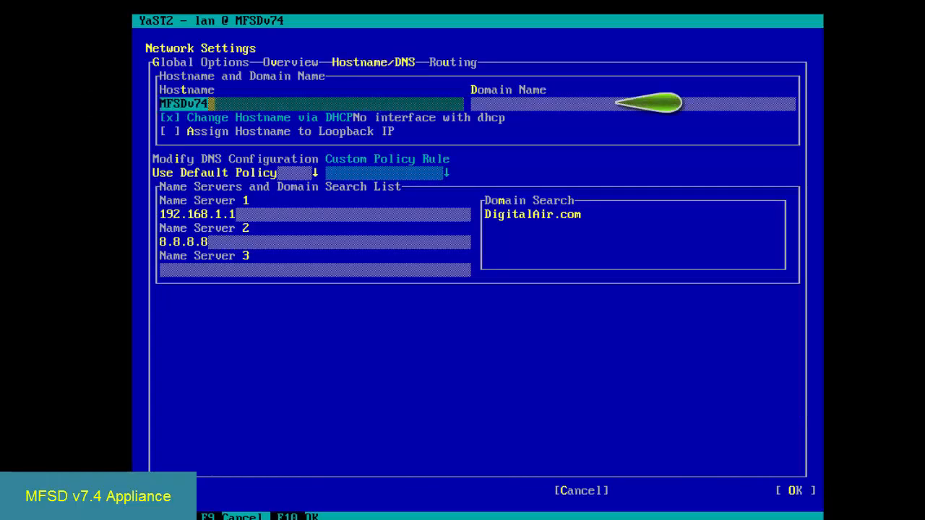
type("Ser")
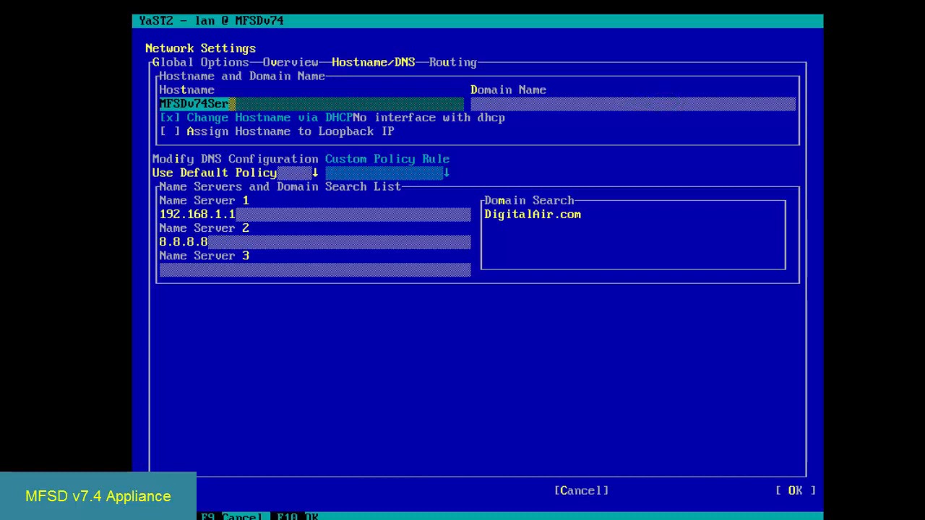
key("BackSpace")
key("BackSpace")
key("BackSpace")
key("BackSpace")
key("BackSpace")
key("BackSpace")
key("BackSpace")
key("BackSpace")
key("BackSpace")
key("BackSpace")
type("Serv")
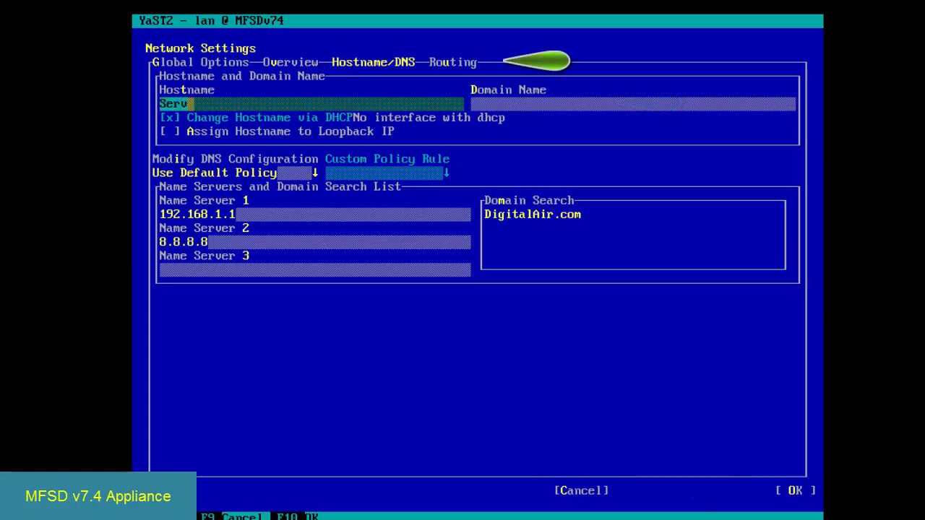
type("iceDesk")
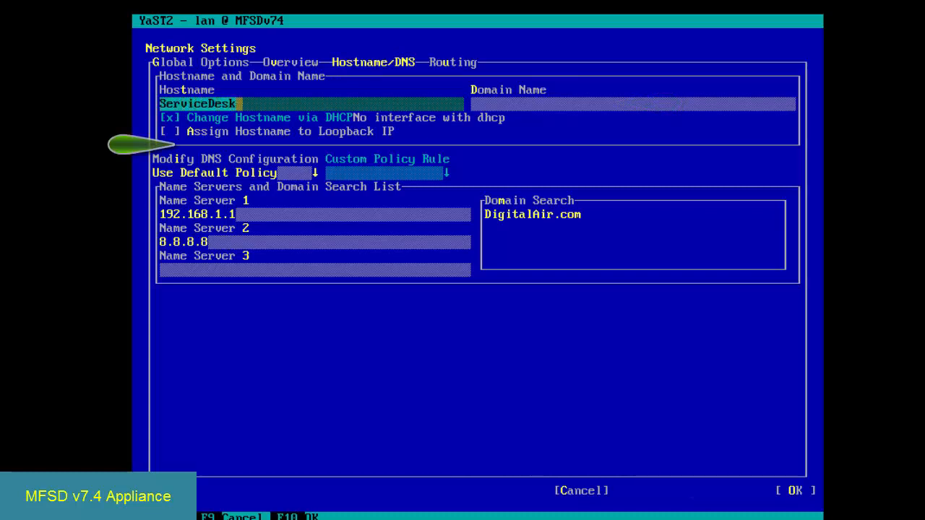
- Set the domain name to DigitalAir.com, then check the default gateway in the routing settings and save the network configuration
key("Tab")
type("Digita")
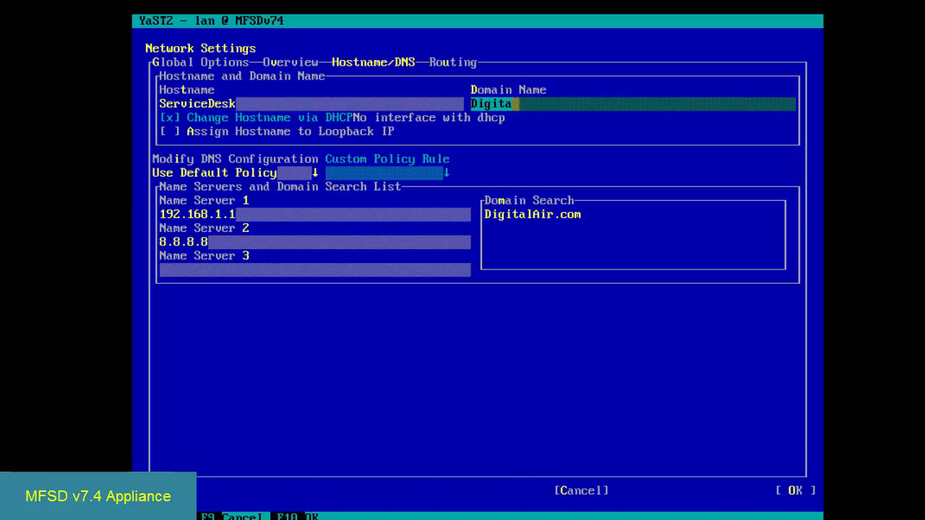
type("lAir.com")
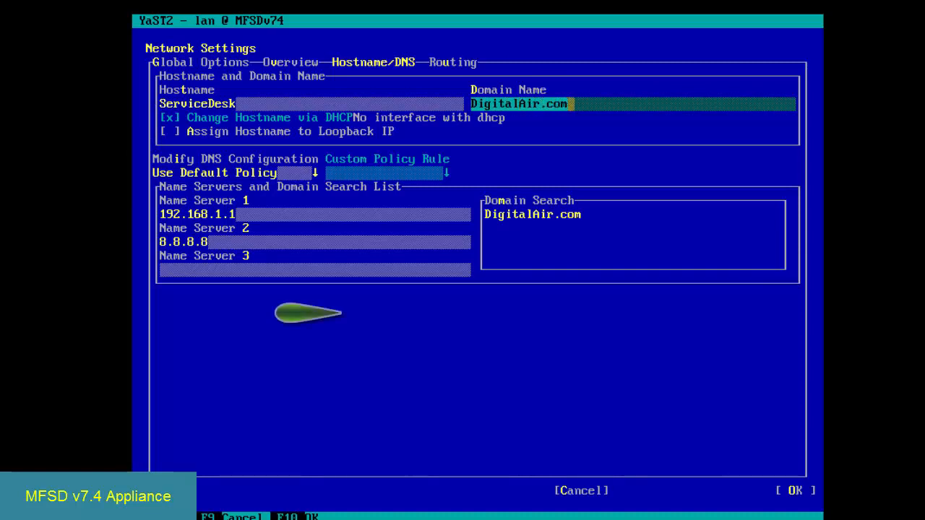
key("alt+u")
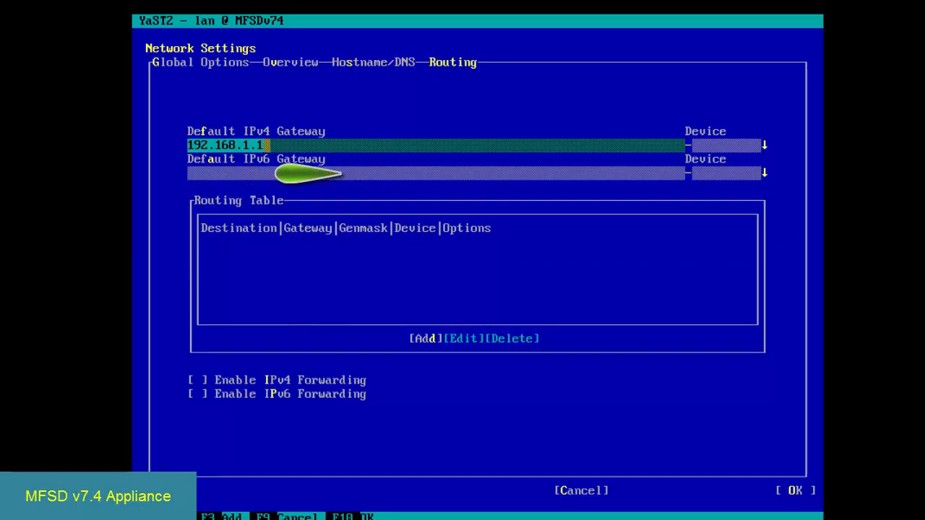
key("F10")
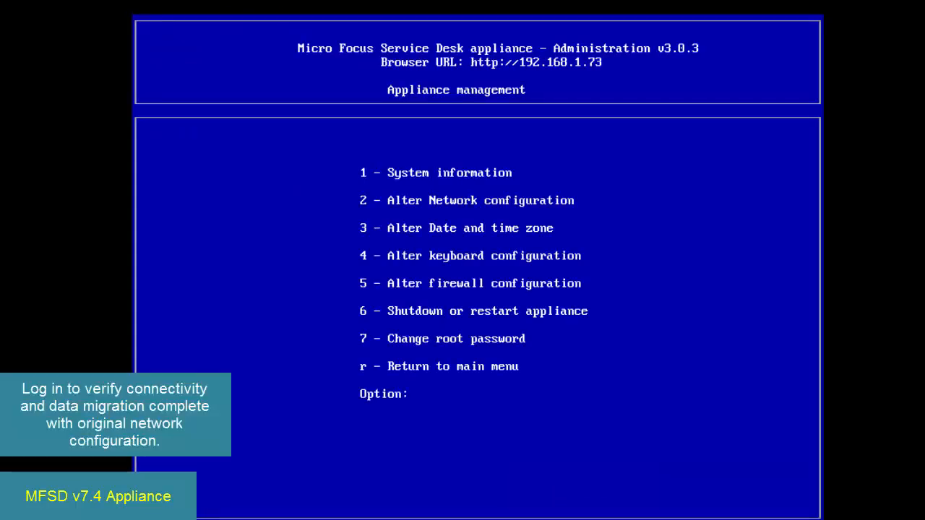
- Reboot the v7.4 appliance from its appliance management console
type("6")
key("Return")
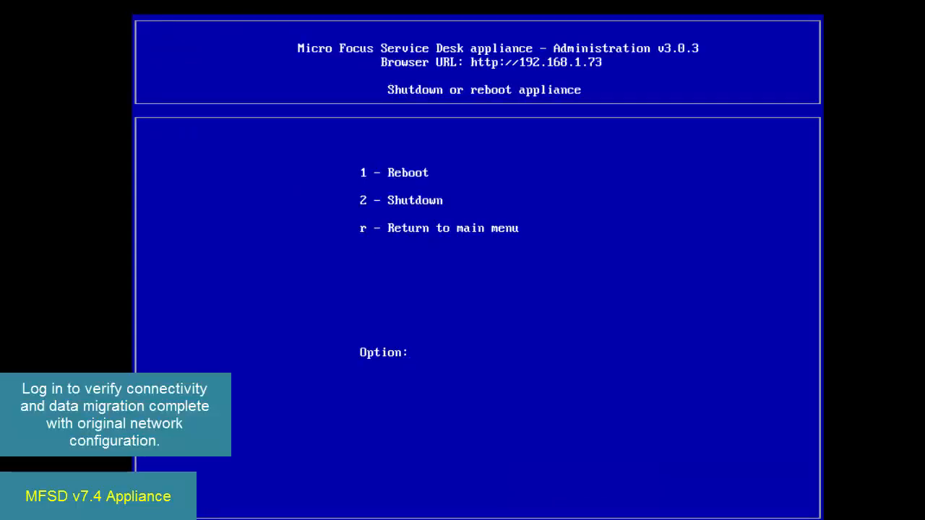
type("1")
key("Return")
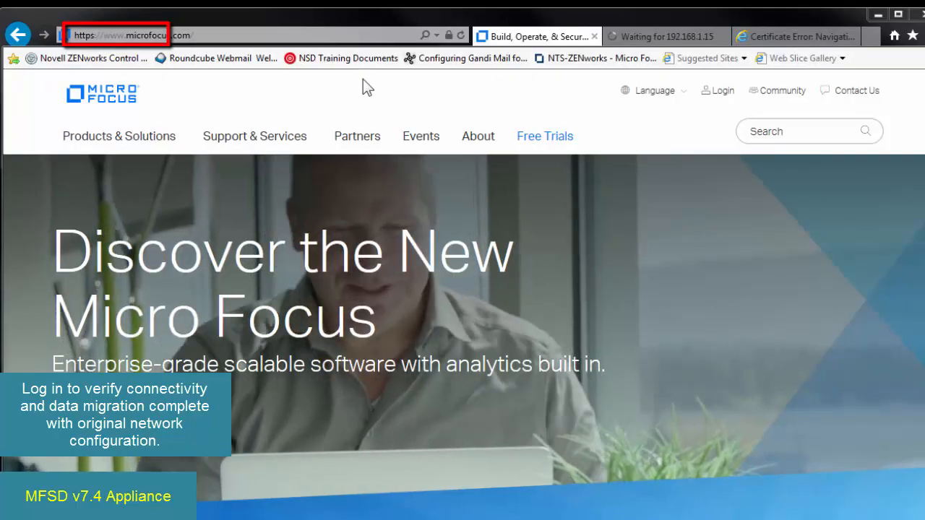
- Open 192.168.1.73 in the web browser and log in to Service Desk as admin with the saved password
left_click(285, 33)
type("1")
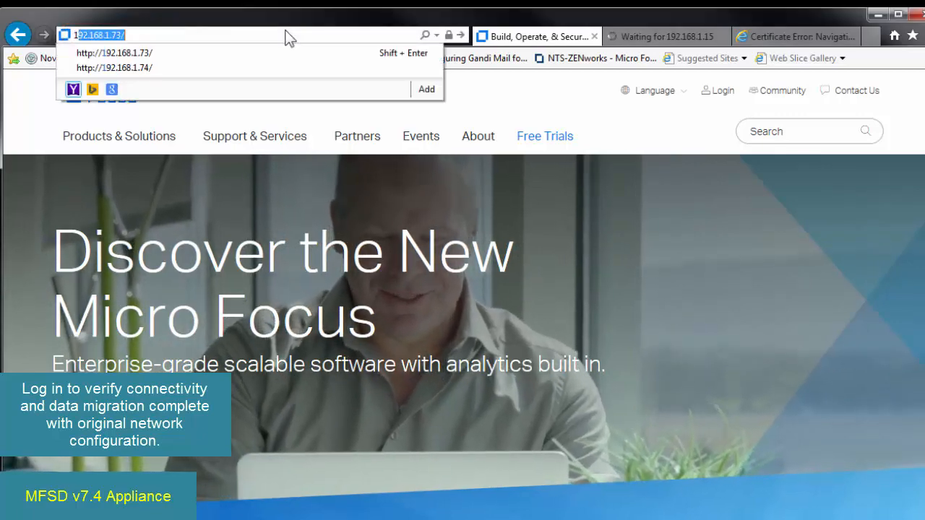
type("92.168.1.73")
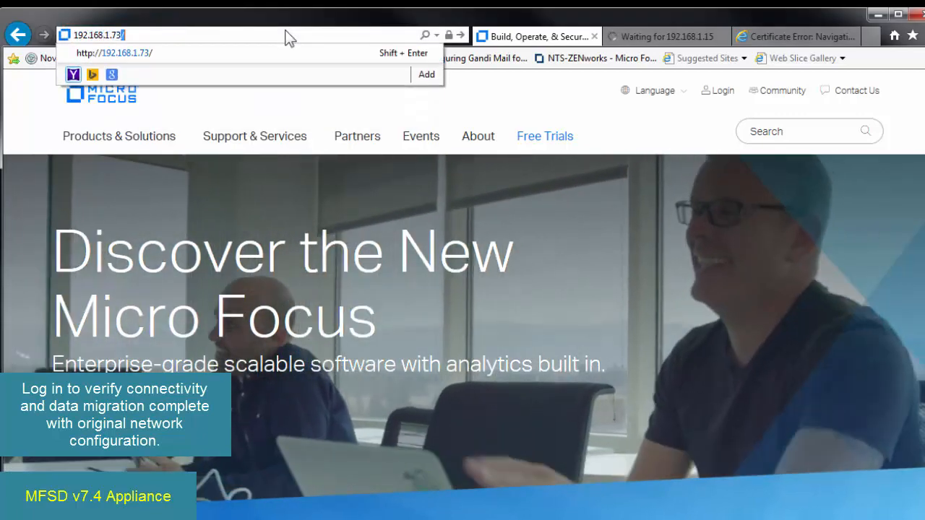
key("Return")
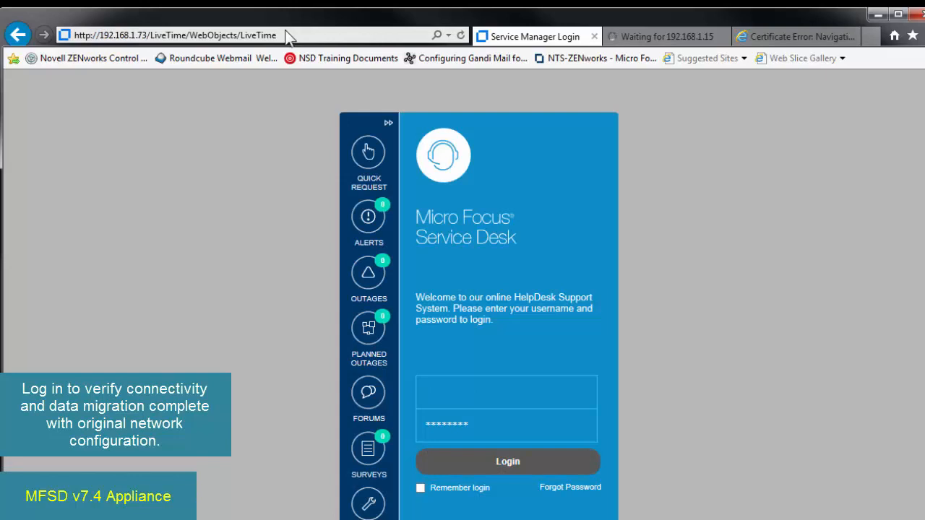
left_click(471, 394)
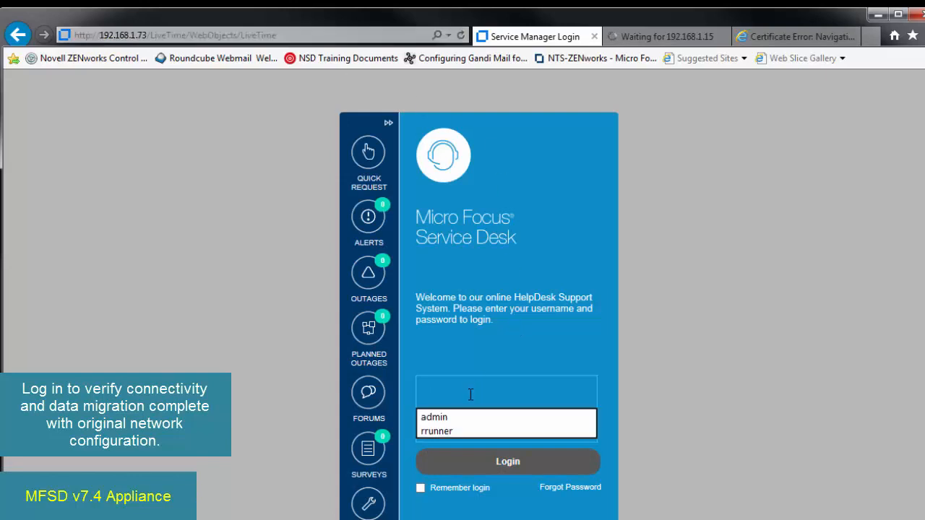
left_click(454, 421)
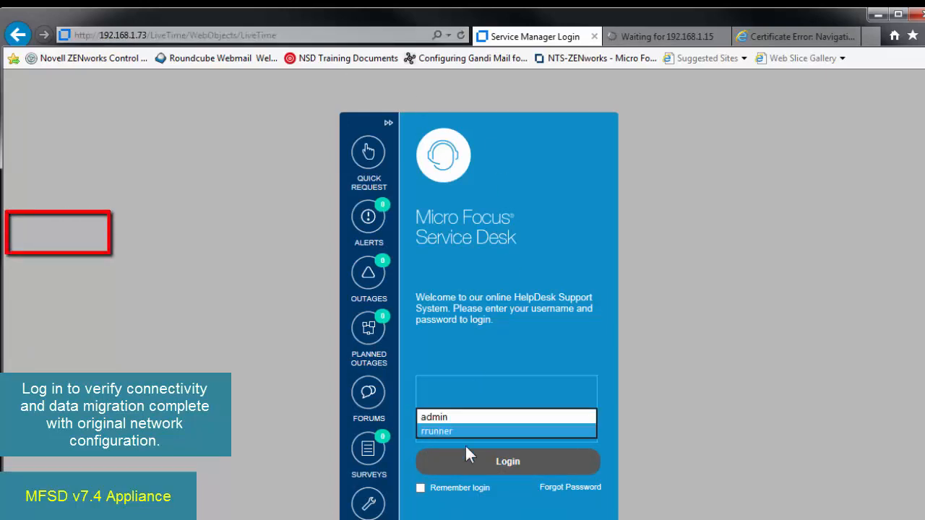
left_click(482, 466)
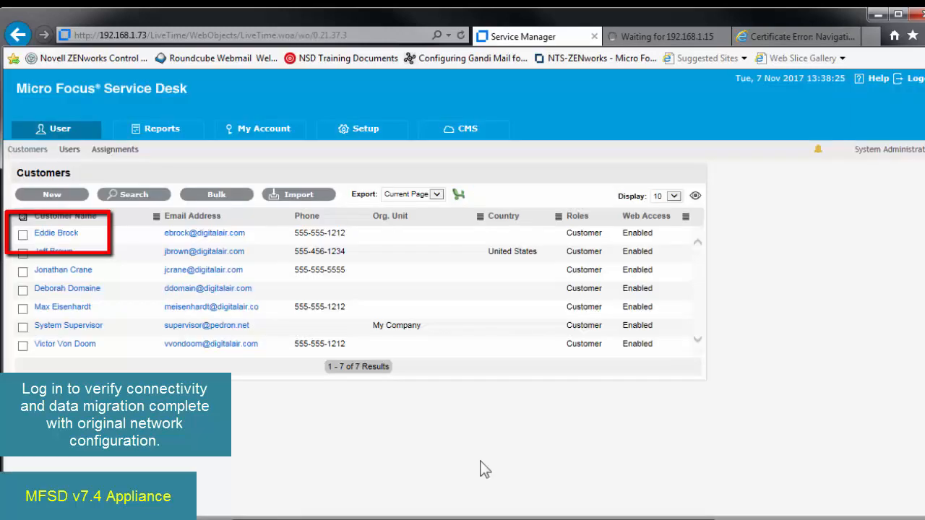
- Open the license details in the Service Desk setup and check the product version
left_click(375, 132)
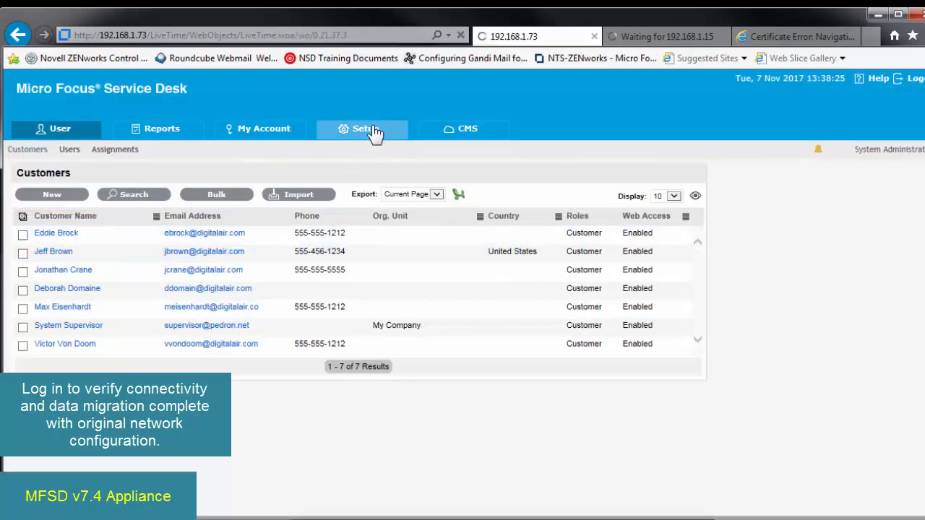
left_click(280, 152)
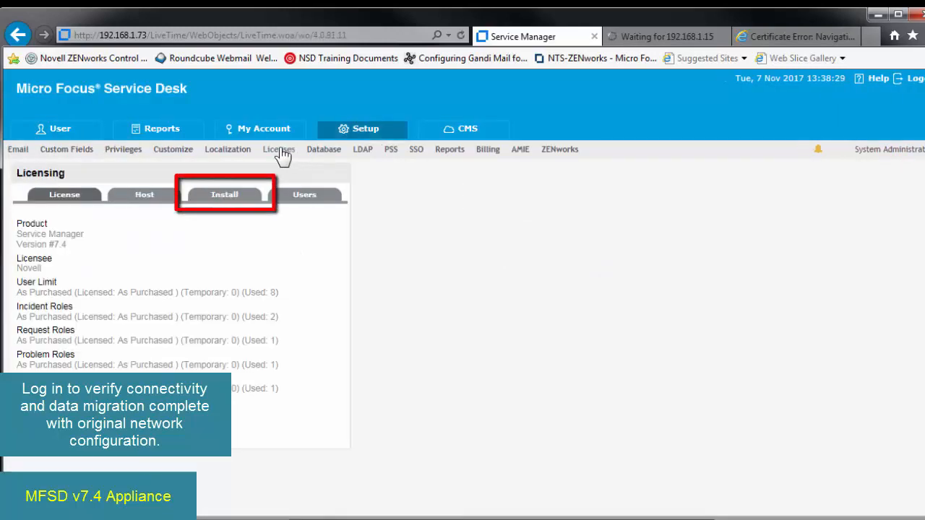
left_click_drag(70, 242, 18, 246)
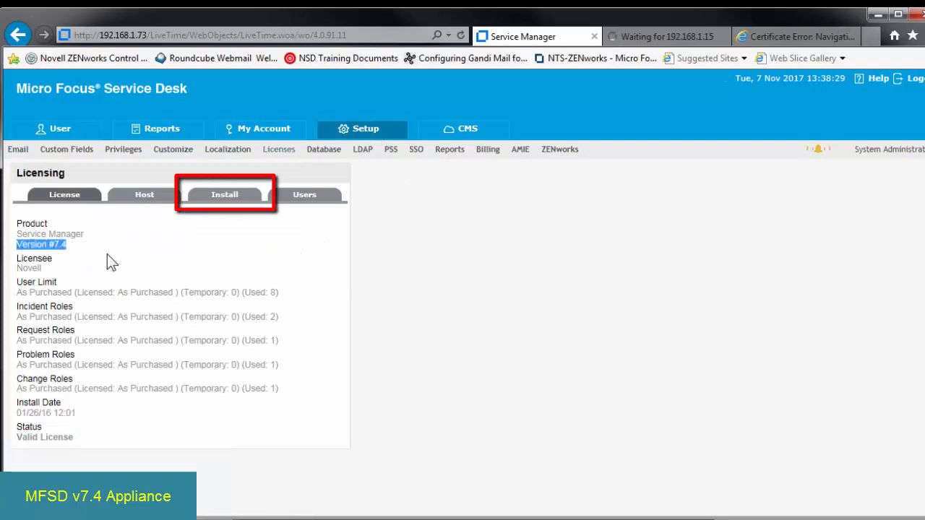